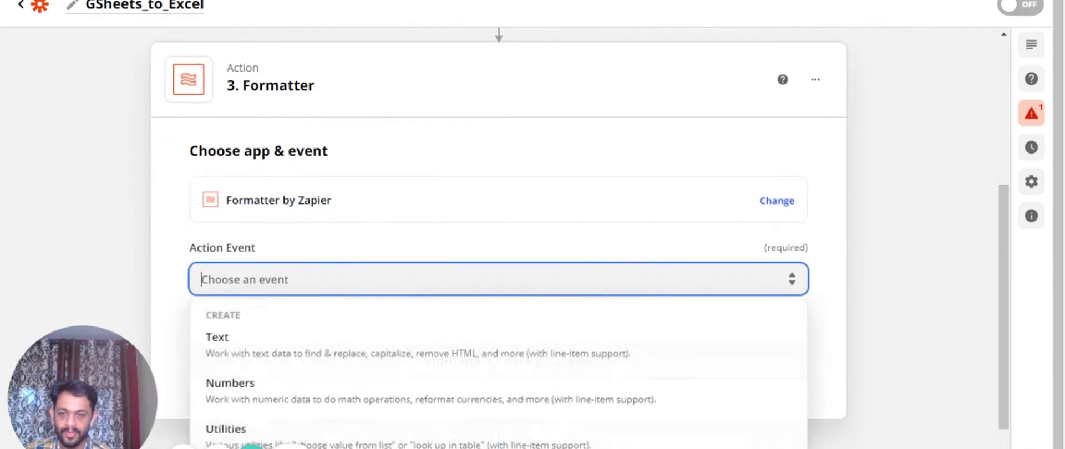
# Choose Numbers as the Formatter step's action event and continue to its setup
pyautogui.click(258, 383)
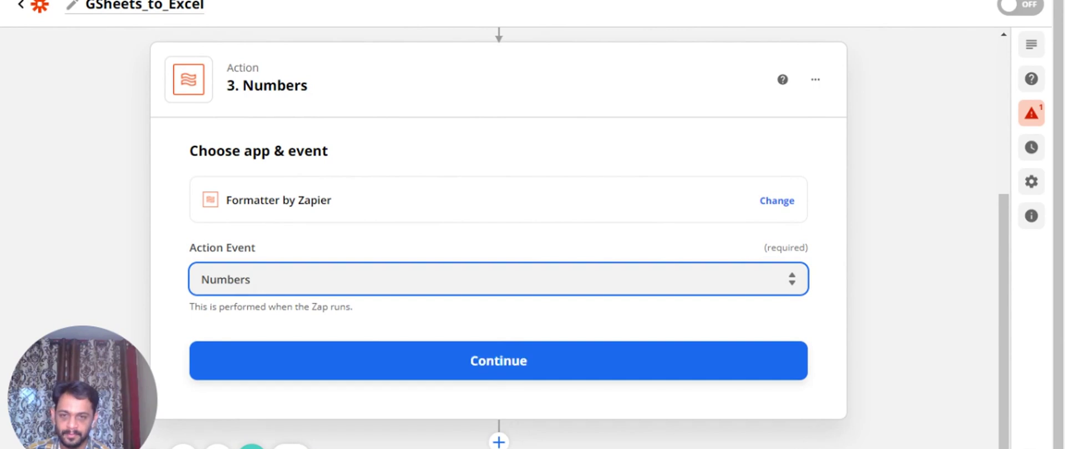
pyautogui.click(507, 371)
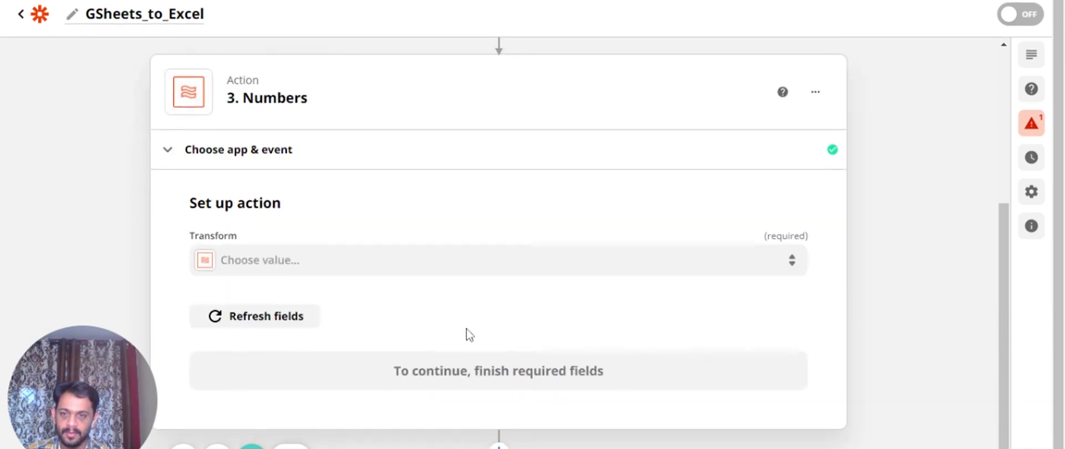
# Set the Numbers step's Transform to Format Currency
pyautogui.click(277, 255)
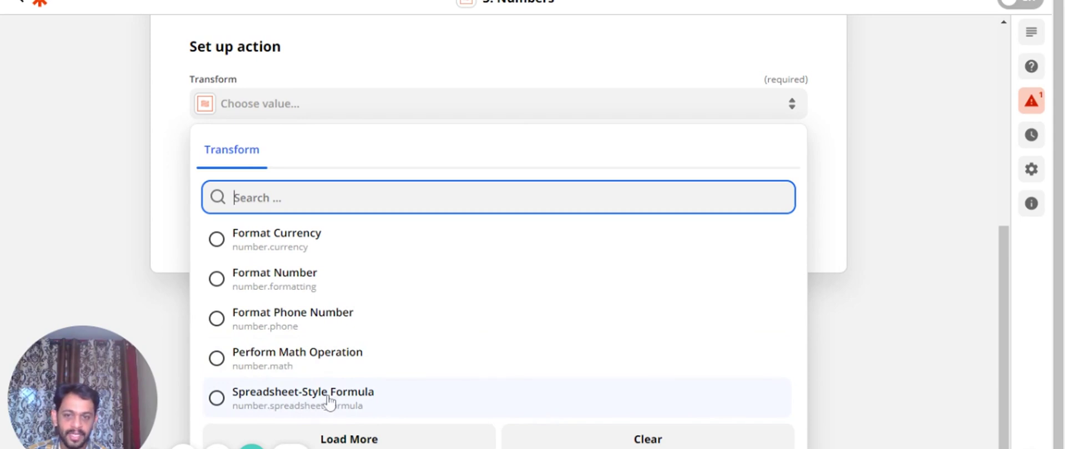
pyautogui.click(375, 402)
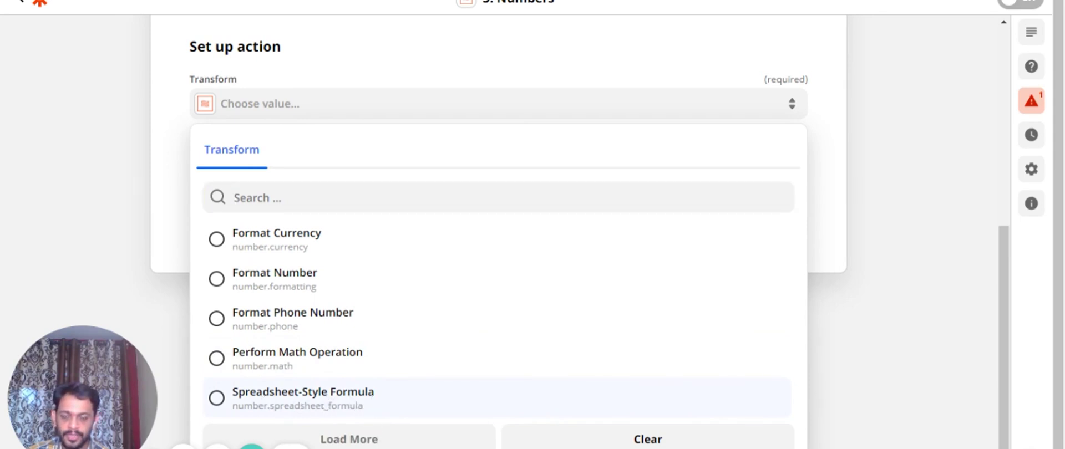
pyautogui.click(289, 245)
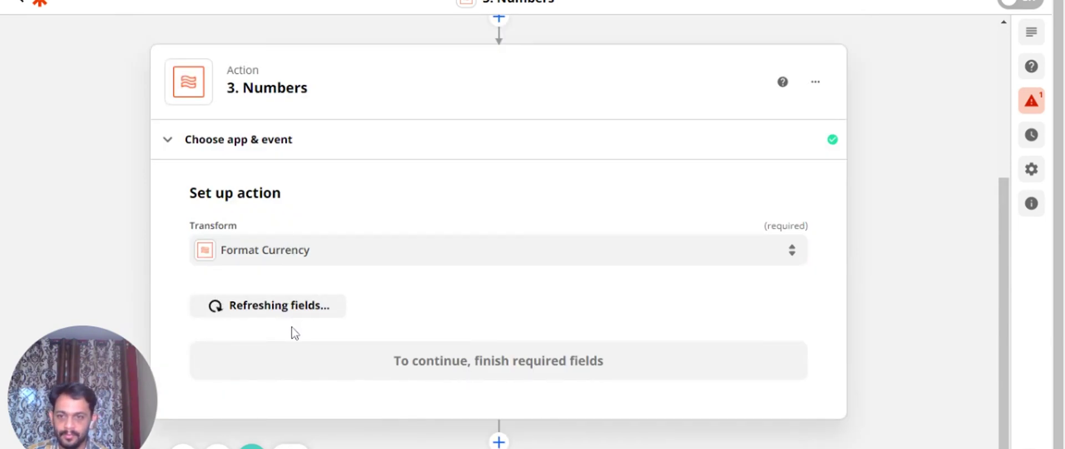
pyautogui.scroll(-2, 294, 333)
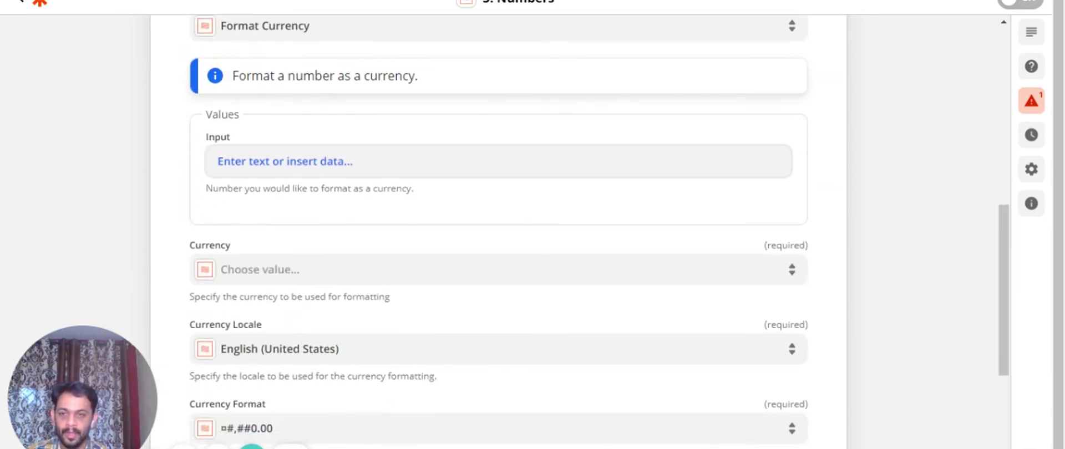
# Enter 100 as the number to format in the Input field
pyautogui.click(333, 161)
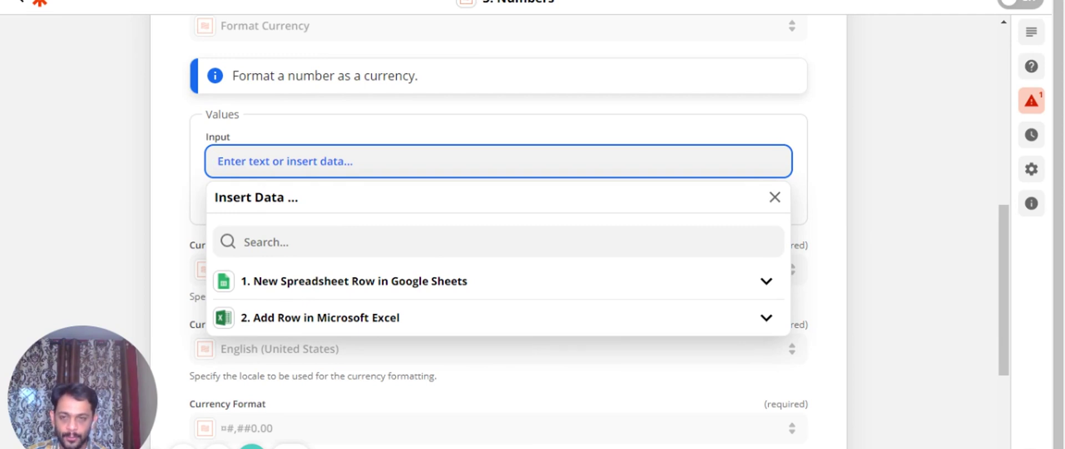
pyautogui.click(266, 242)
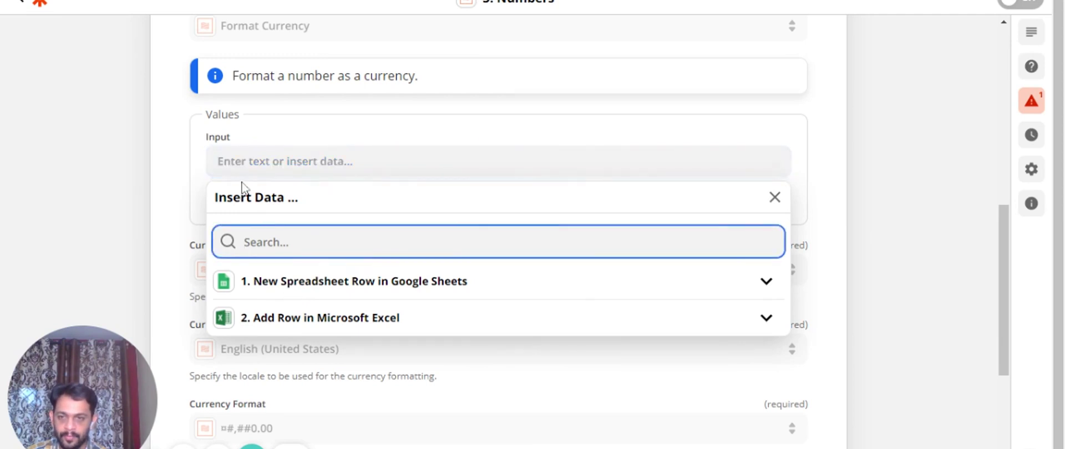
pyautogui.click(218, 162)
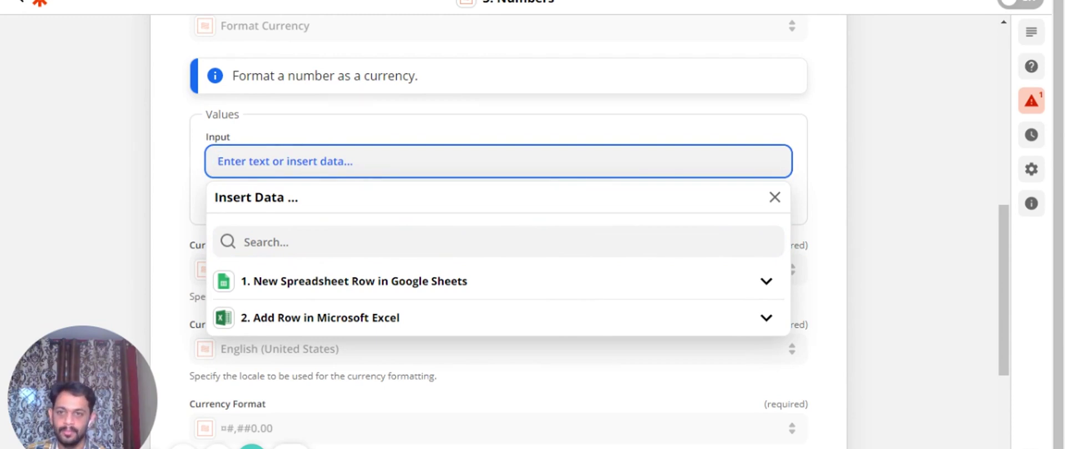
pyautogui.write('100')
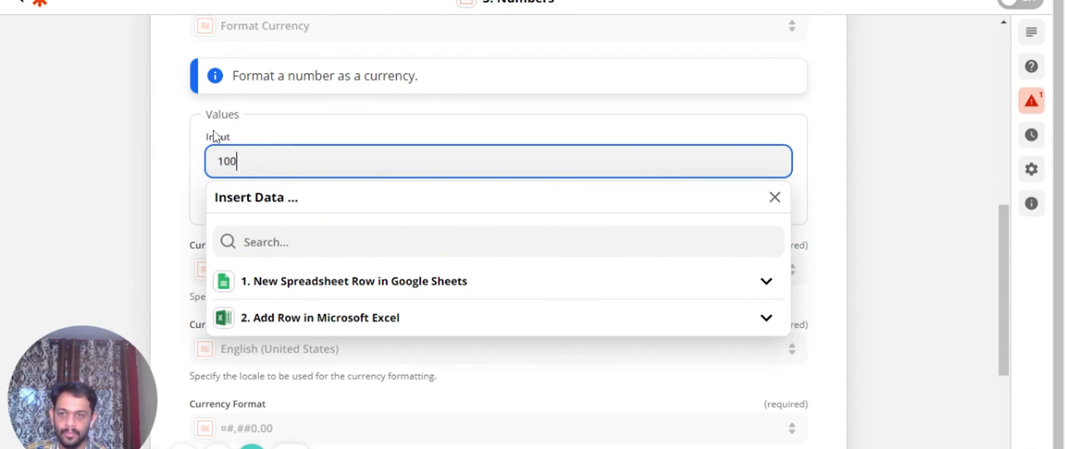
pyautogui.click(185, 167)
pyautogui.scroll(-2, 185, 166)
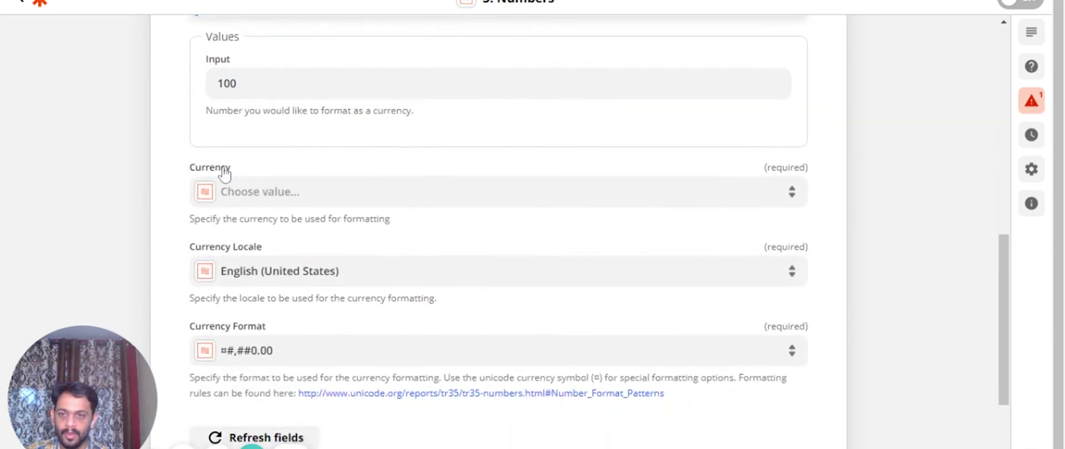
# Search 'inr' and select Indian Rupee as the currency
pyautogui.click(257, 194)
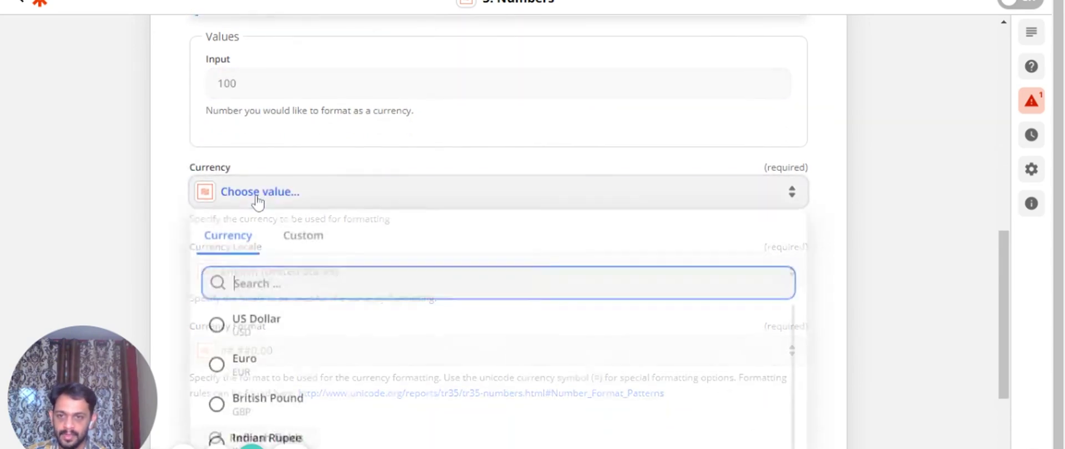
pyautogui.press('Down')
pyautogui.press('Down')
pyautogui.press('Down')
pyautogui.write('inr')
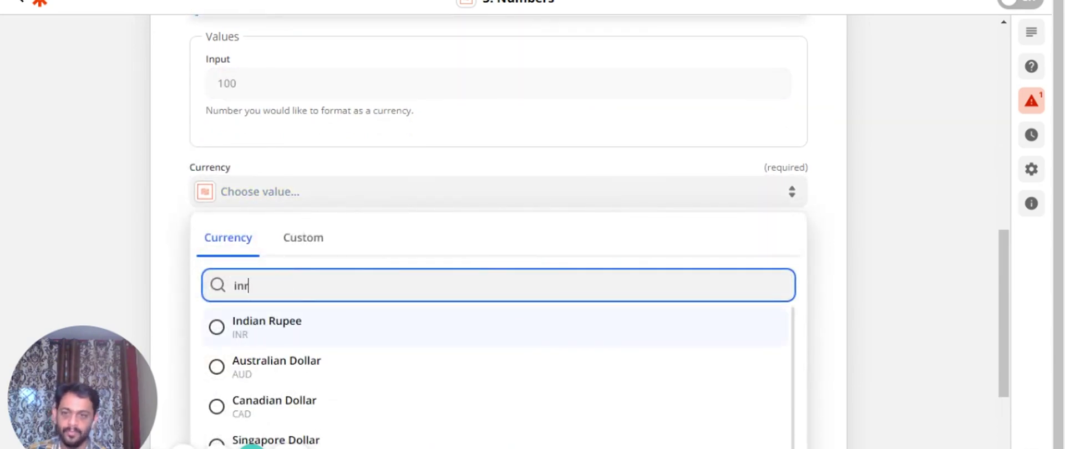
pyautogui.click(259, 330)
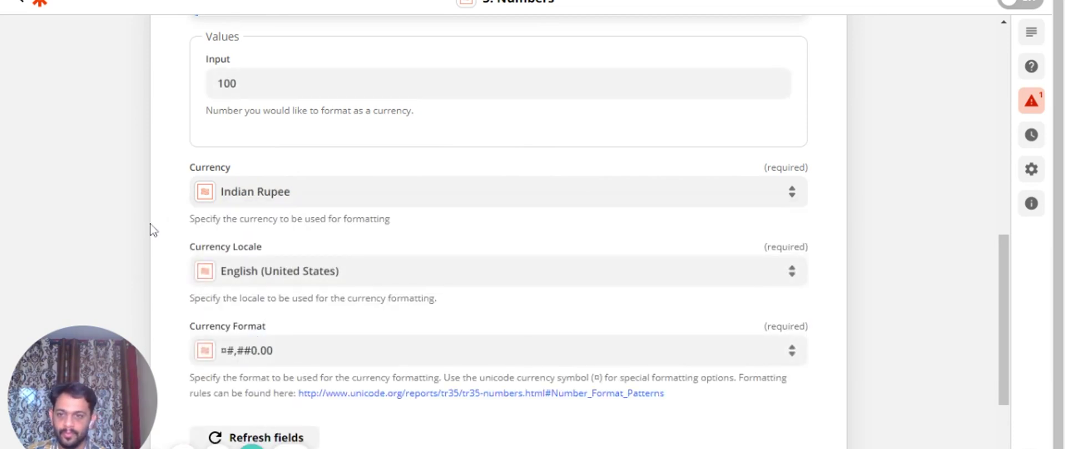
pyautogui.scroll(-2, 153, 279)
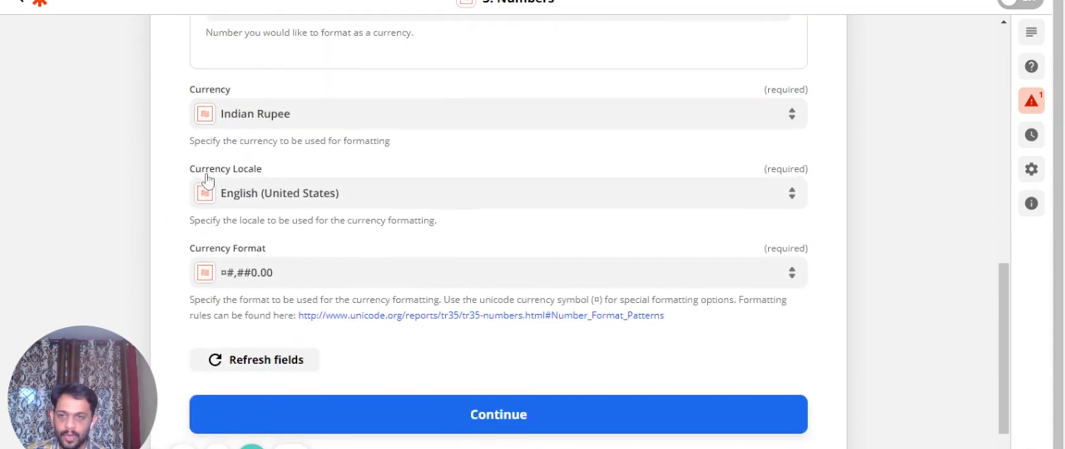
# Keep English (United States) locale and the ¤#,##0.00 currency format
pyautogui.click(266, 202)
pyautogui.click(170, 218)
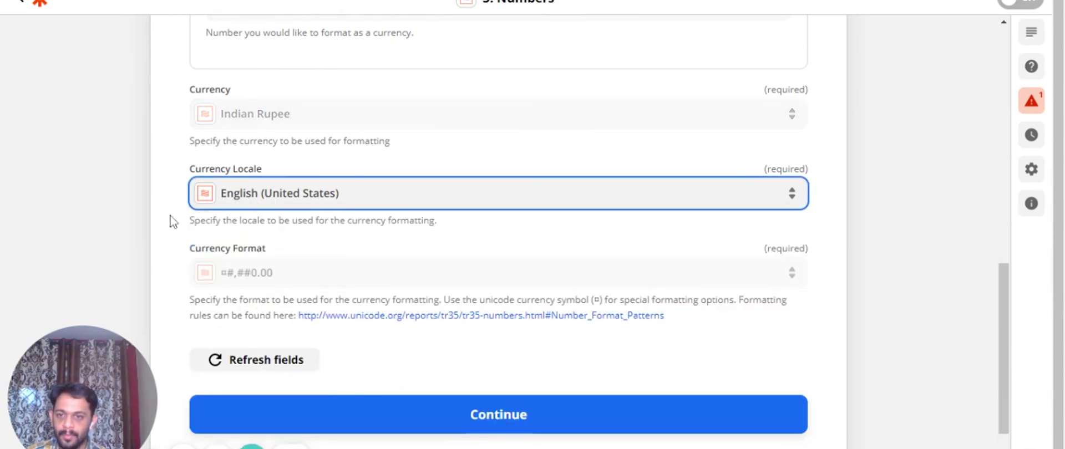
pyautogui.scroll(-1, 170, 217)
pyautogui.click(255, 222)
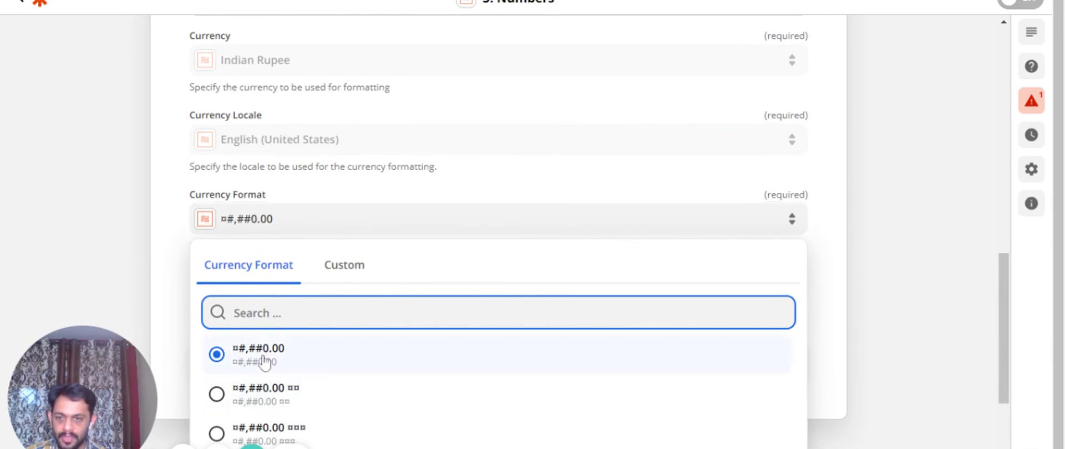
pyautogui.click(264, 362)
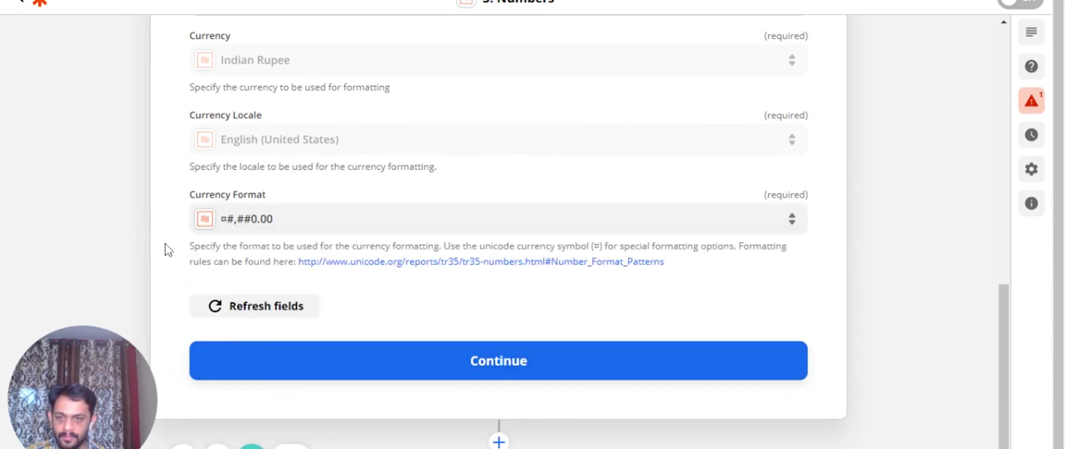
# Test the Format Currency step and verify the output ₹100.00
pyautogui.click(472, 366)
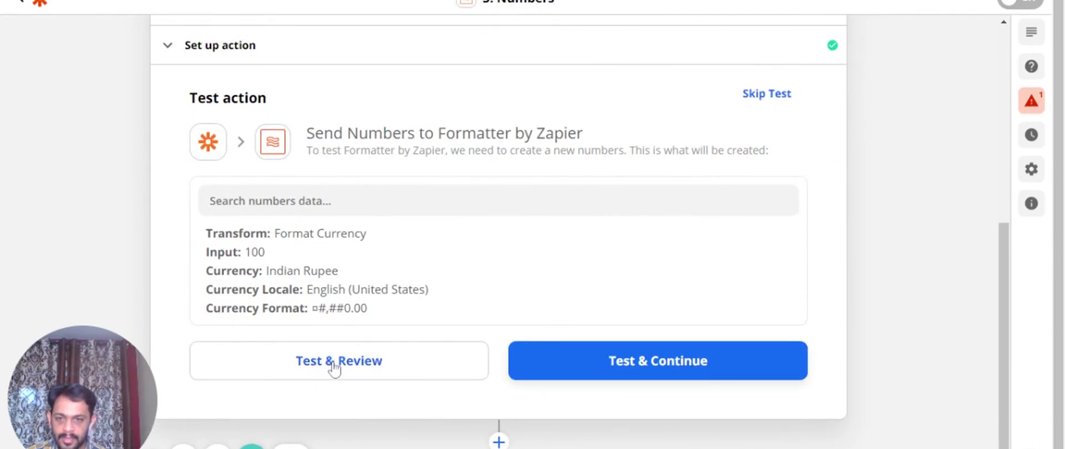
pyautogui.click(333, 361)
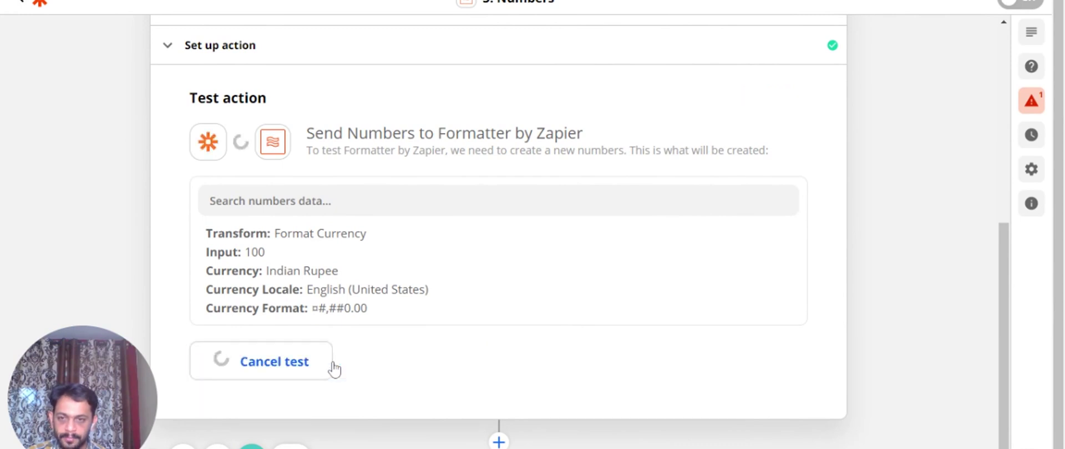
pyautogui.moveTo(254, 285); pyautogui.dragTo(259, 286)
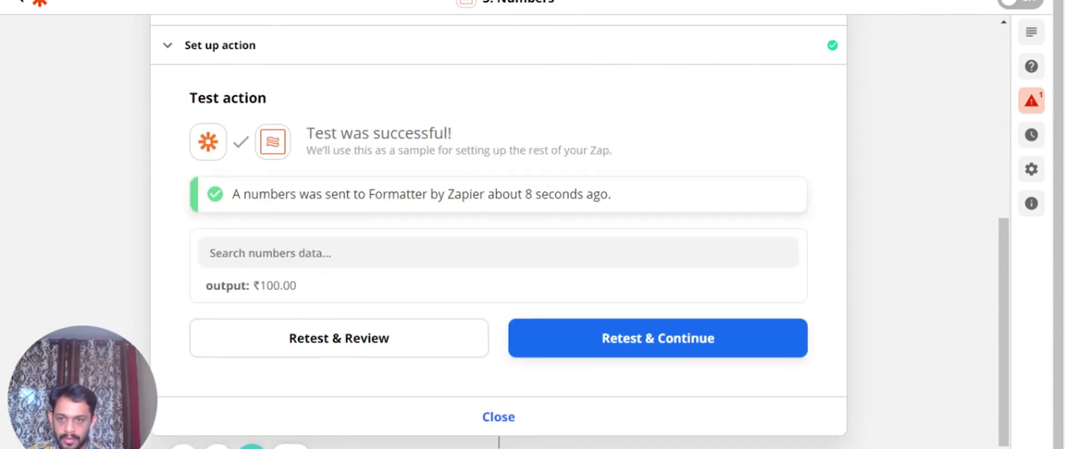
pyautogui.moveTo(260, 286); pyautogui.dragTo(302, 288)
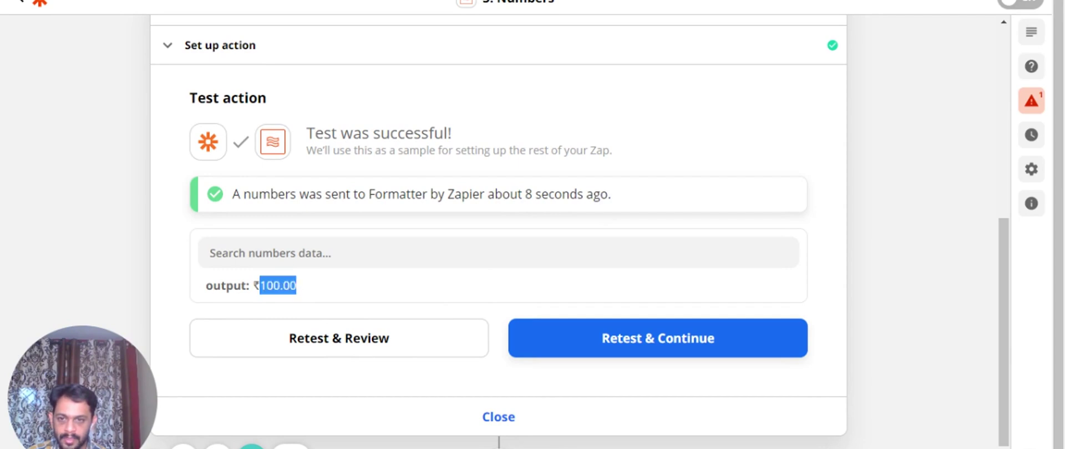
pyautogui.click(302, 287)
pyautogui.scroll(3, 244, 221)
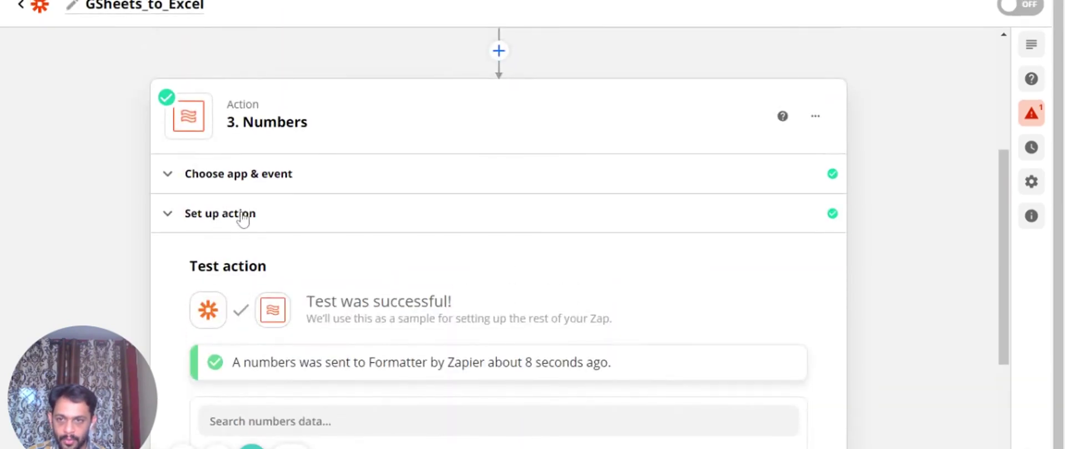
# Change the currency format to ¤#,##0.00 ¤¤ and save the setup
pyautogui.click(243, 219)
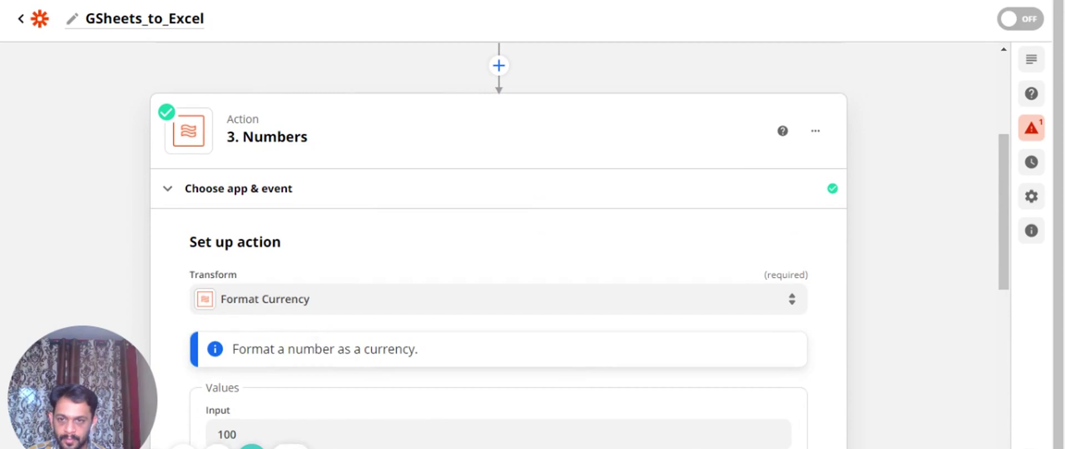
pyautogui.scroll(-10, 322, 347)
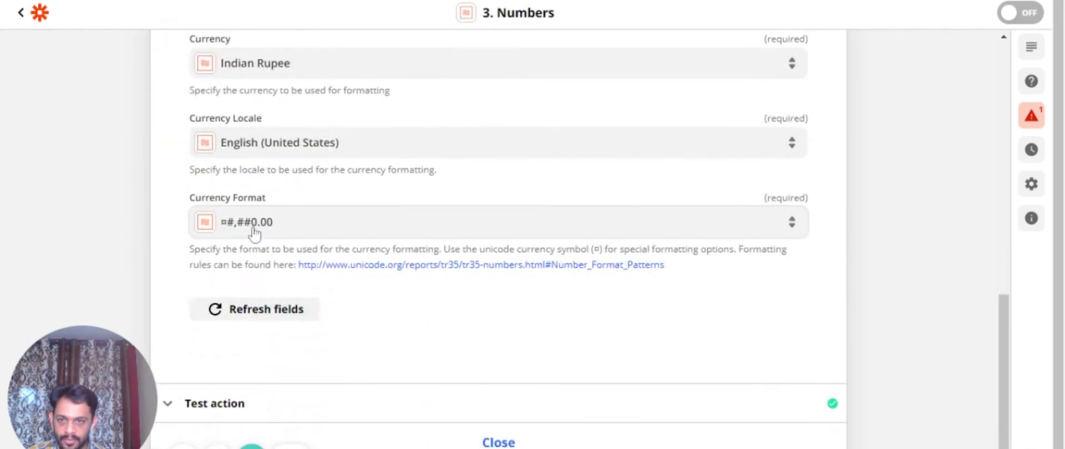
pyautogui.click(254, 233)
pyautogui.click(280, 397)
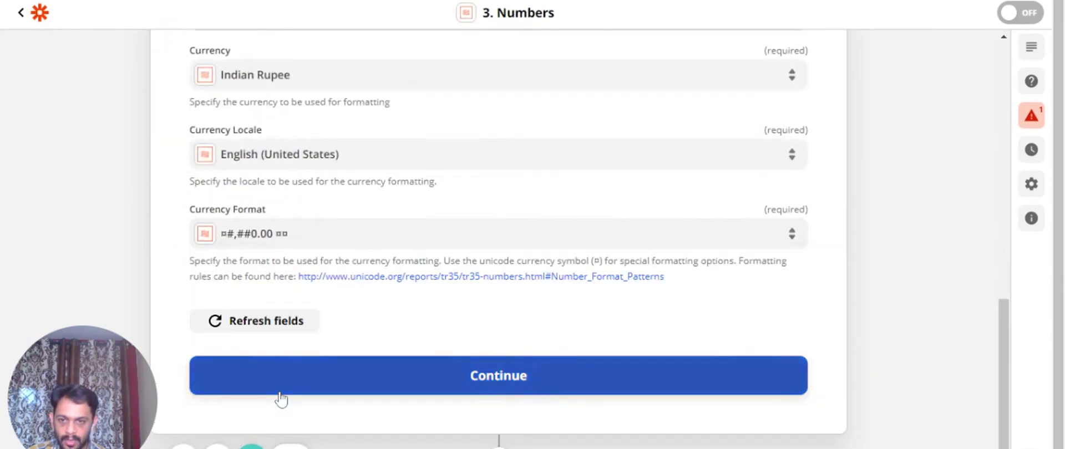
pyautogui.click(478, 385)
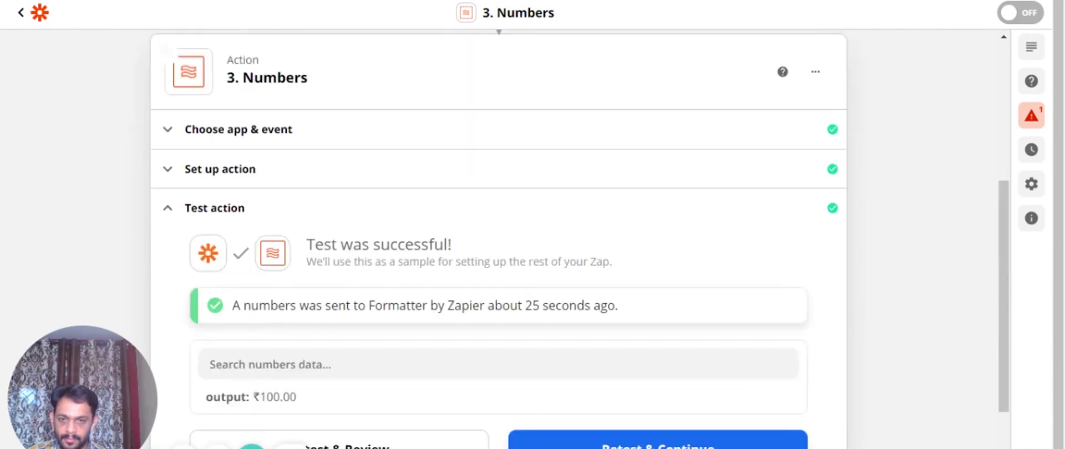
# Retest the Numbers step and confirm the output ₹100.00 INR
pyautogui.scroll(-2, 250, 320)
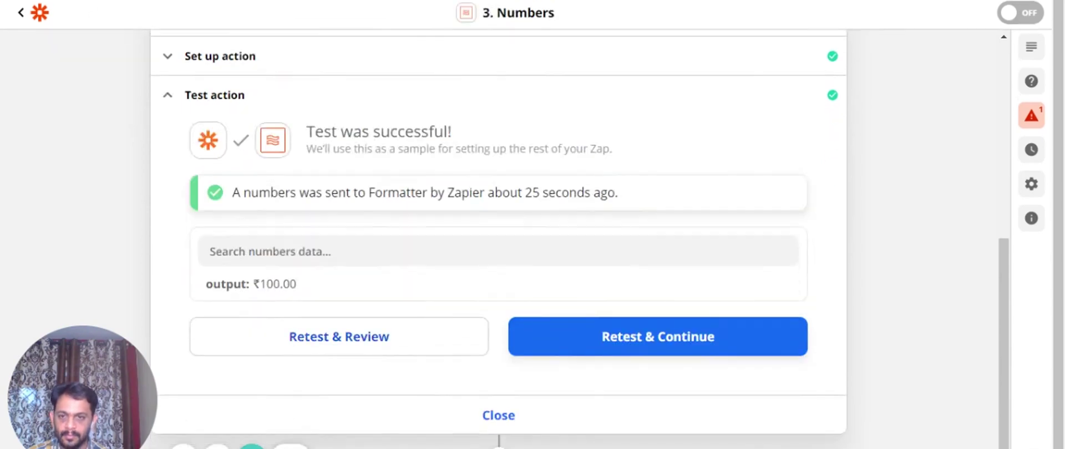
pyautogui.click(348, 350)
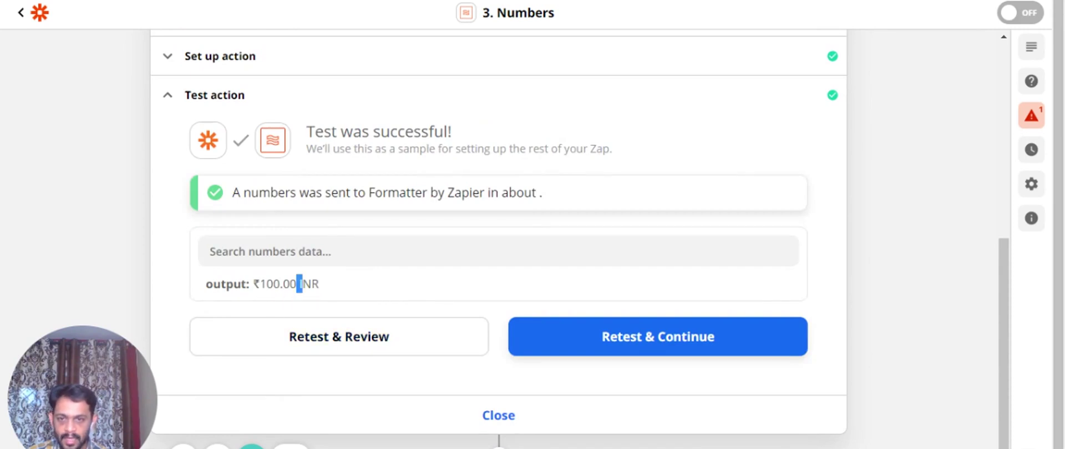
pyautogui.moveTo(303, 285); pyautogui.dragTo(322, 287)
pyautogui.click(319, 286)
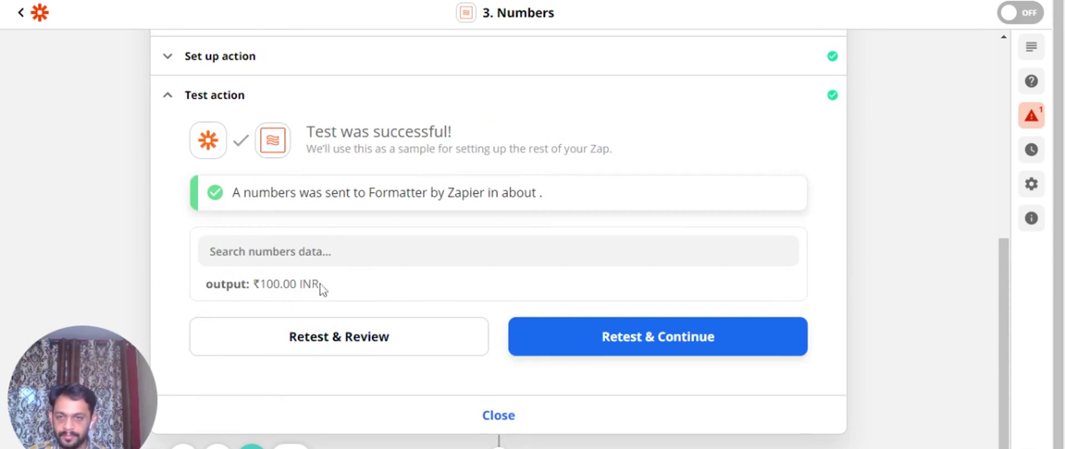
pyautogui.scroll(3, 248, 238)
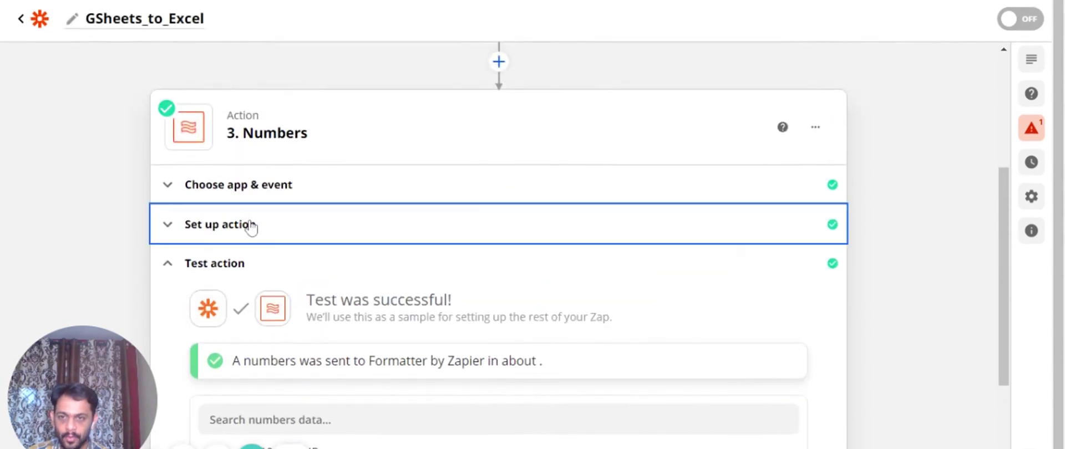
# Change the currency format to ¤#,##0.00 ¤¤¤ and save the setup
pyautogui.scroll(-2, 305, 328)
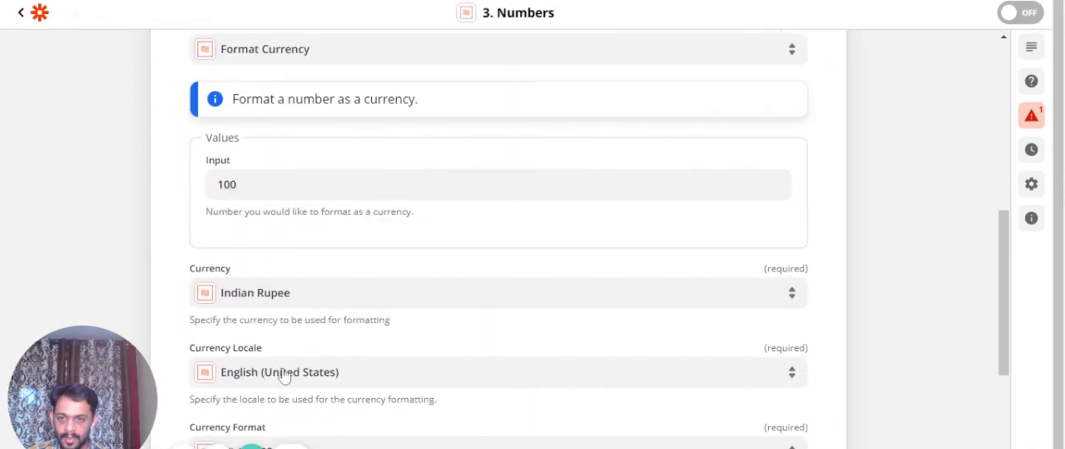
pyautogui.scroll(-3, 266, 373)
pyautogui.click(266, 306)
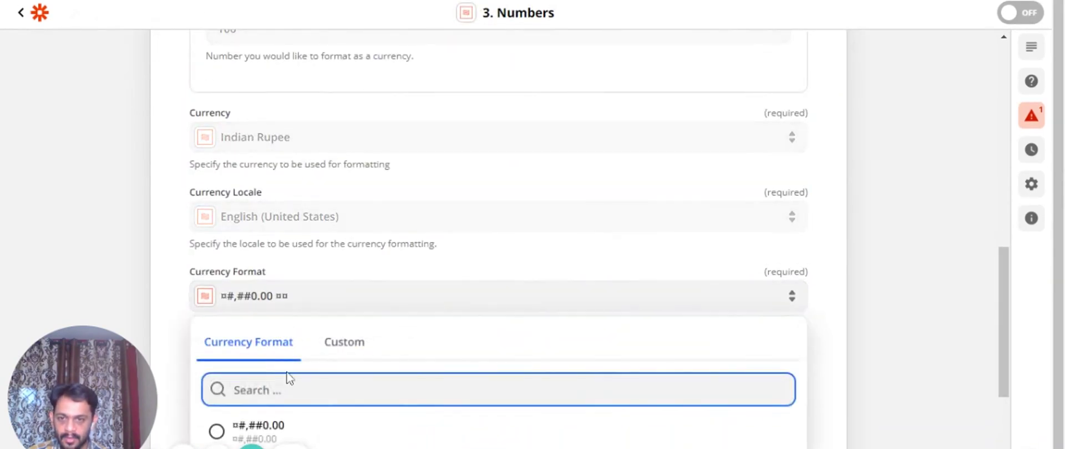
pyautogui.scroll(-3, 286, 376)
pyautogui.click(283, 358)
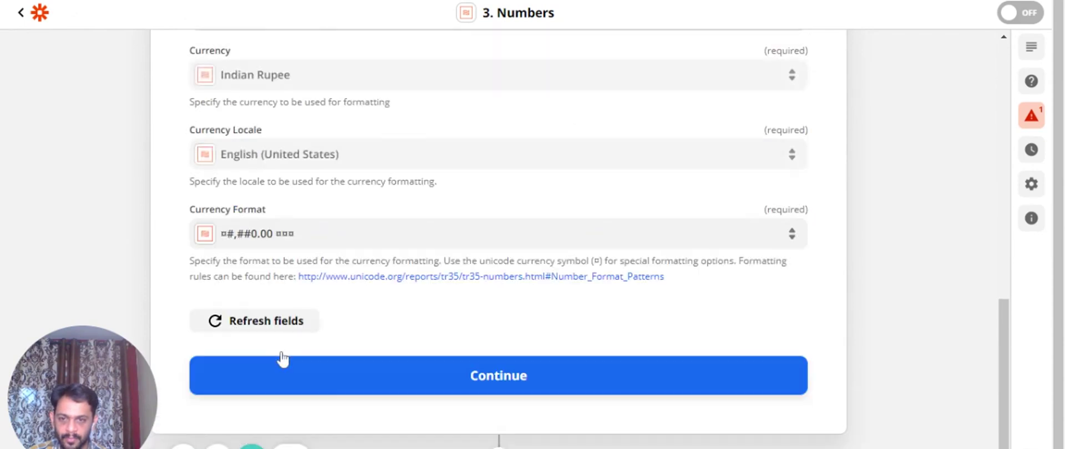
pyautogui.click(406, 387)
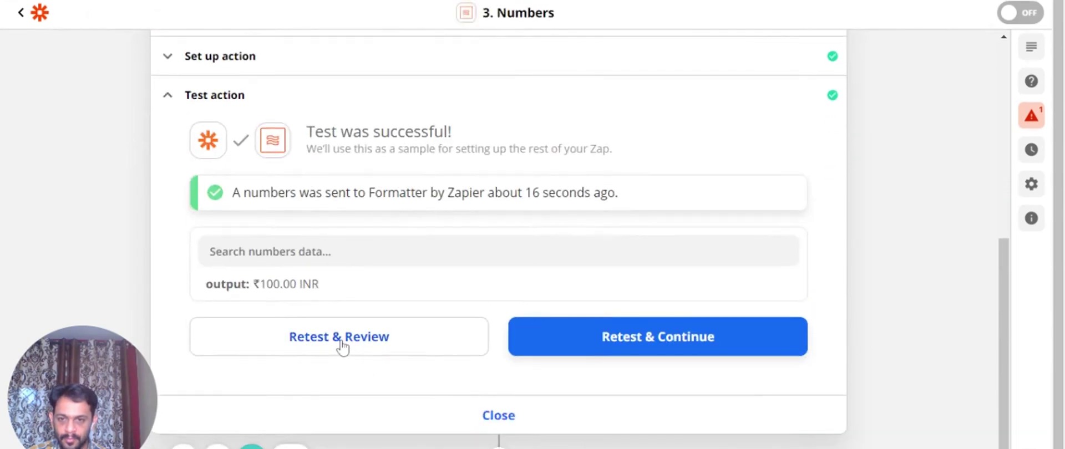
# Retest and confirm the output reads ₹100.00 Indian rupees, then reopen setup
pyautogui.click(340, 344)
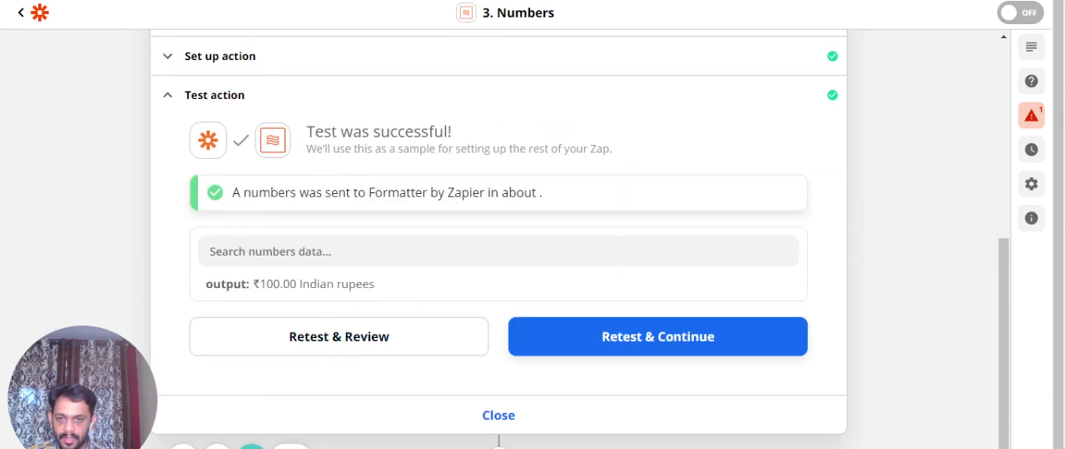
pyautogui.moveTo(296, 284); pyautogui.dragTo(386, 292)
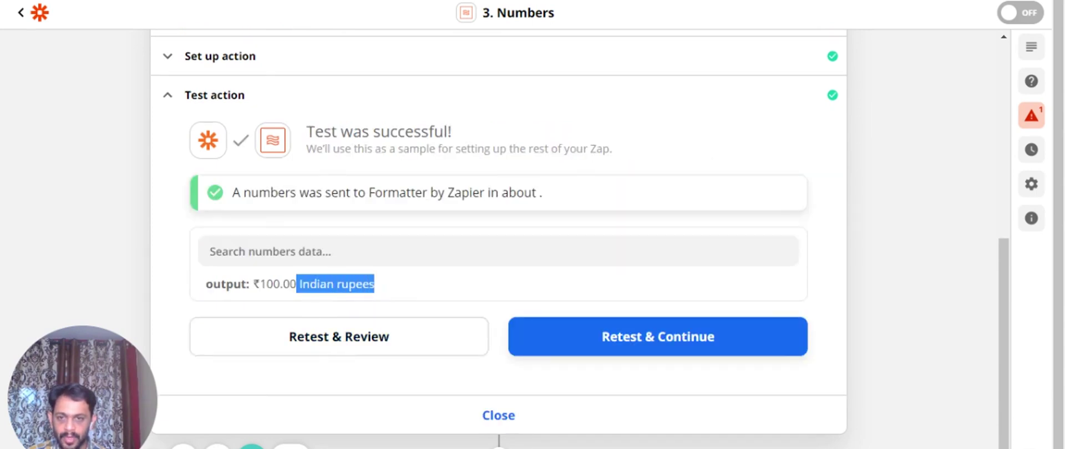
pyautogui.click(383, 282)
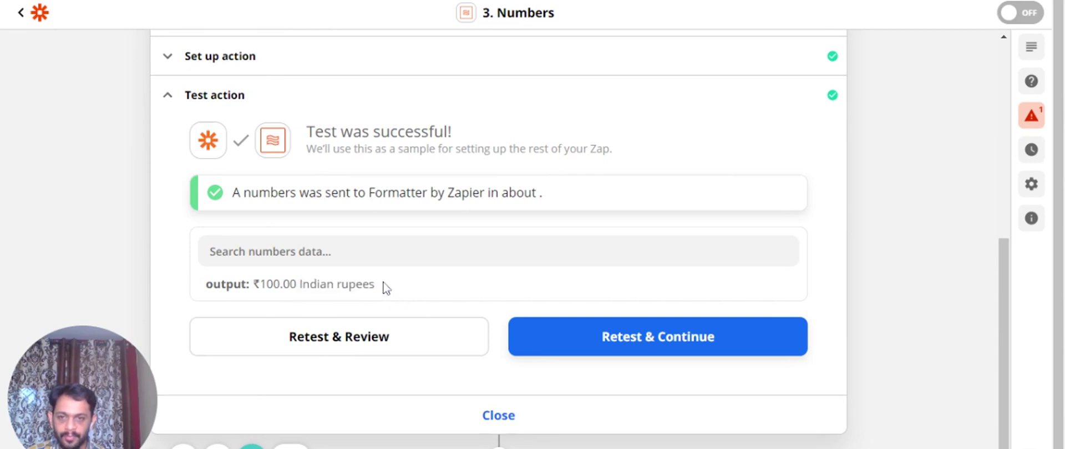
pyautogui.scroll(3, 361, 277)
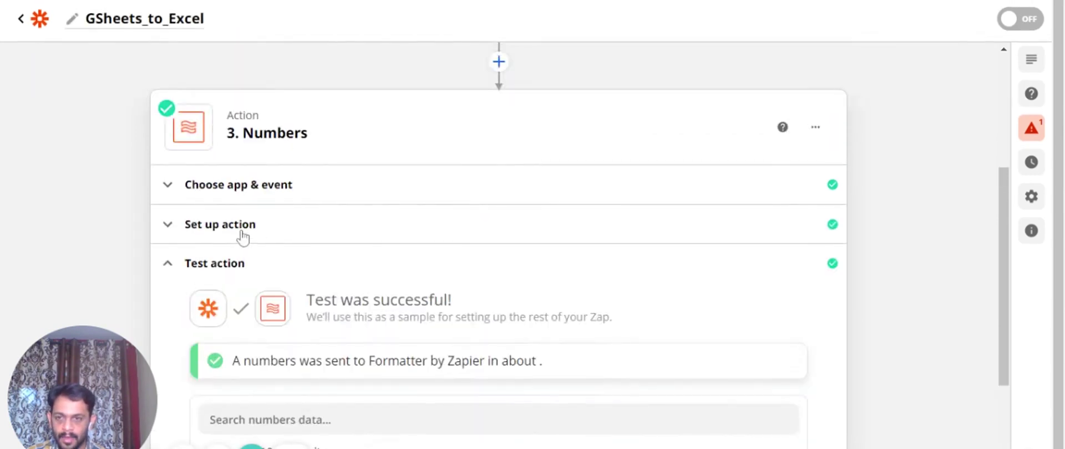
pyautogui.scroll(-3, 281, 349)
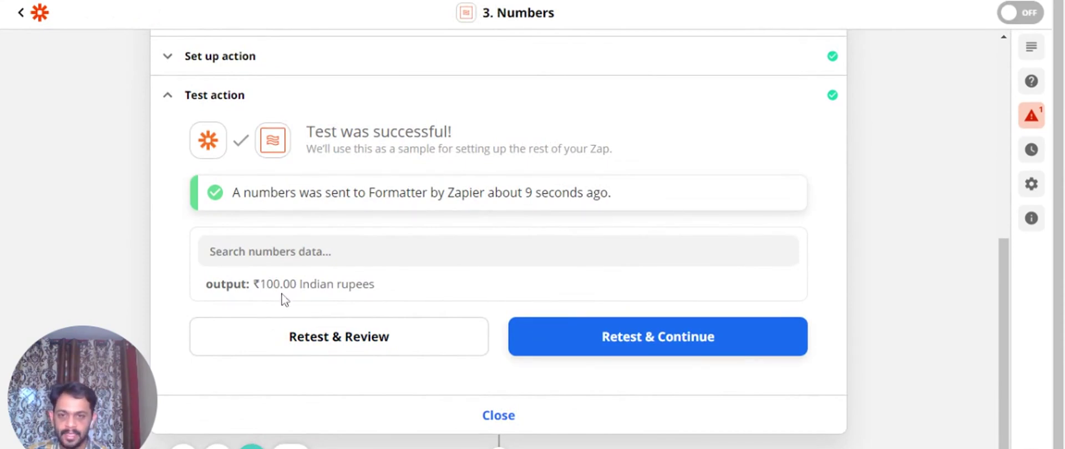
pyautogui.scroll(2, 355, 281)
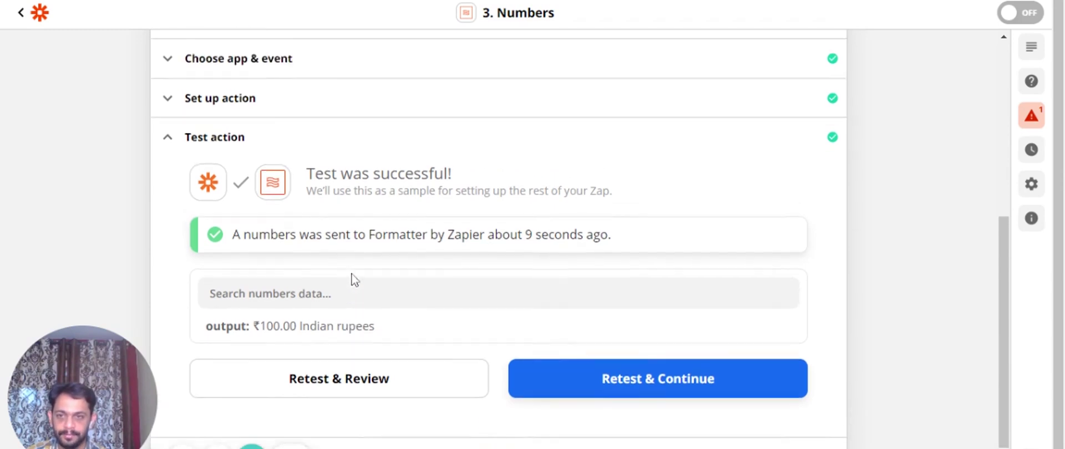
pyautogui.click(270, 155)
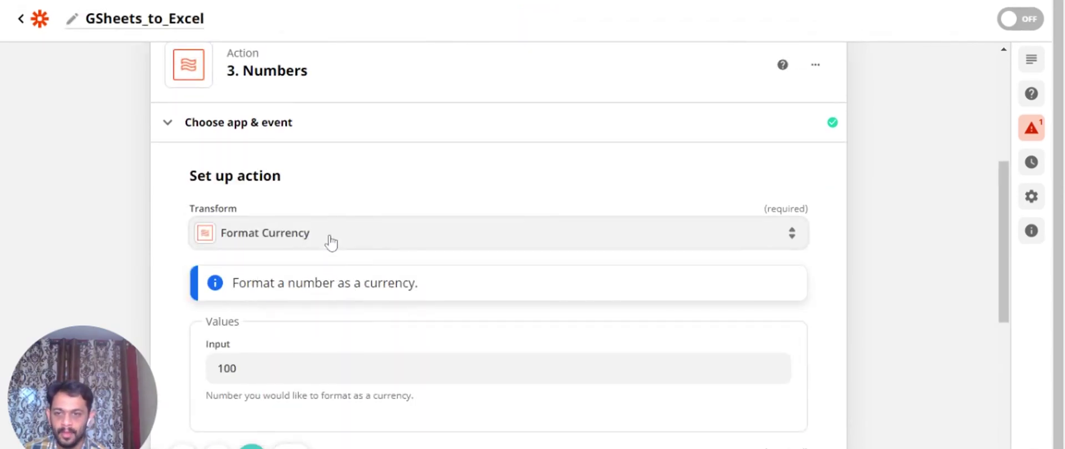
# Switch the transform to Format Number and remove the leftover currency fields
pyautogui.click(331, 243)
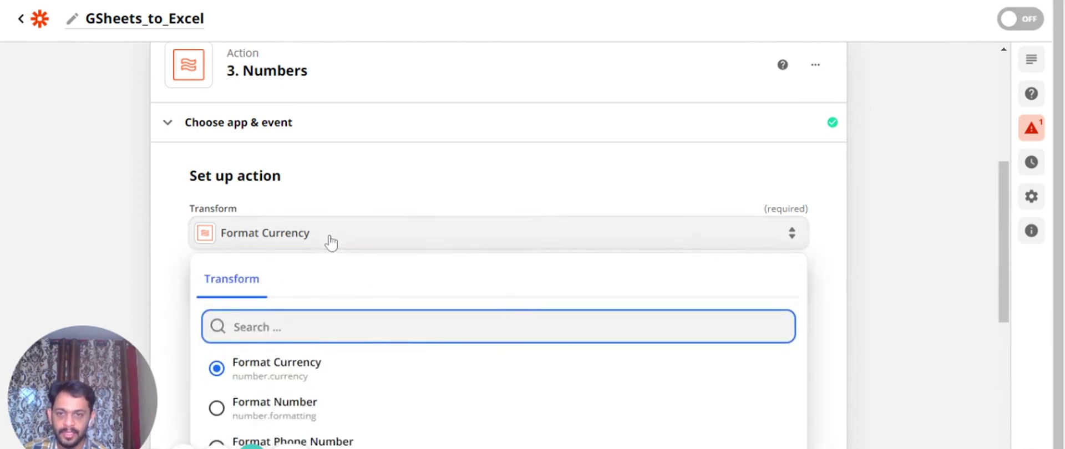
pyautogui.click(328, 420)
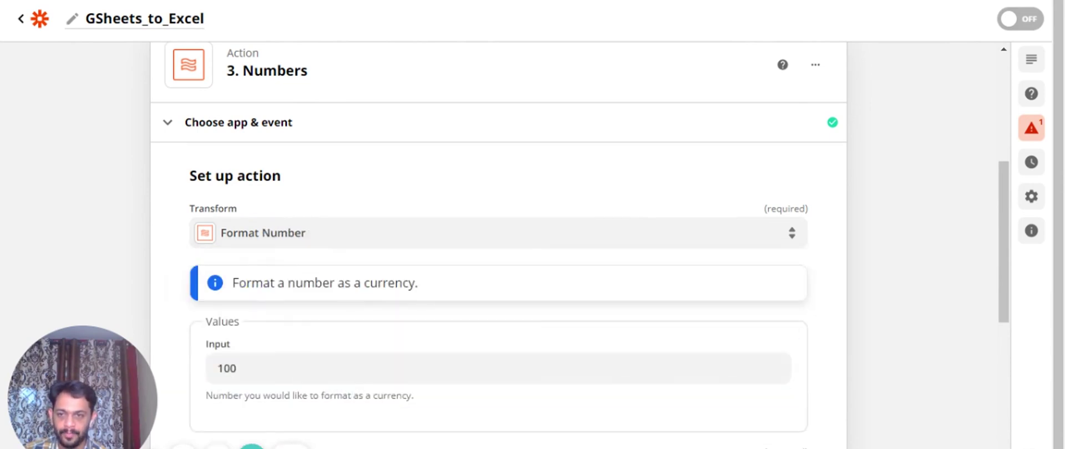
pyautogui.scroll(-6, 358, 327)
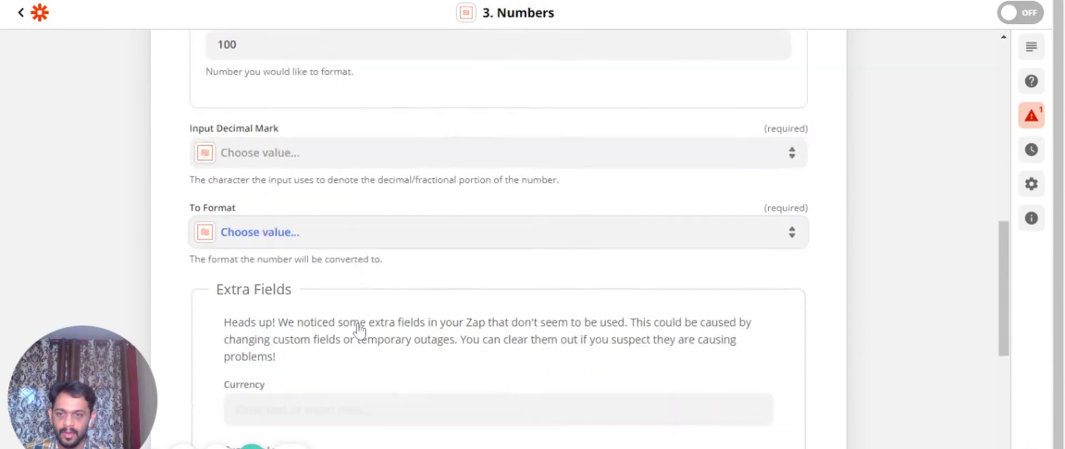
pyautogui.scroll(-1, 360, 330)
pyautogui.scroll(-2, 303, 294)
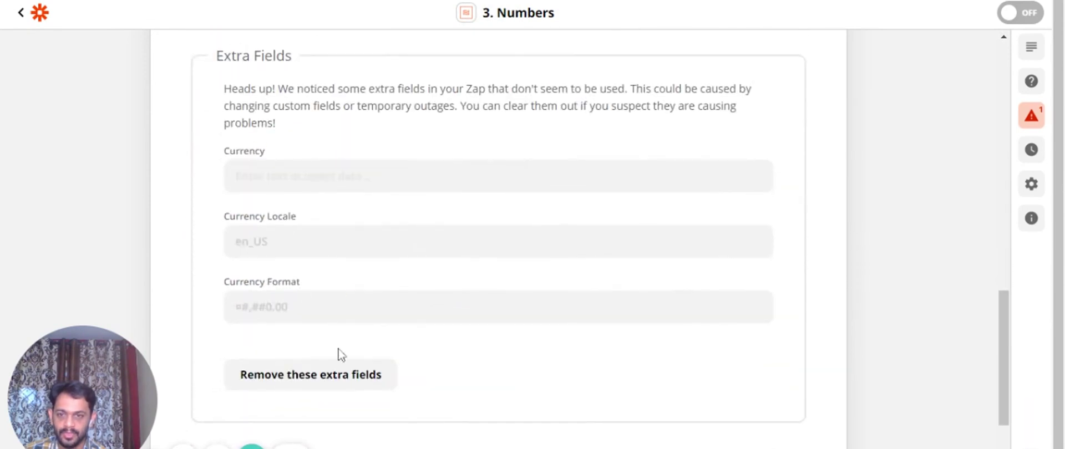
pyautogui.click(329, 380)
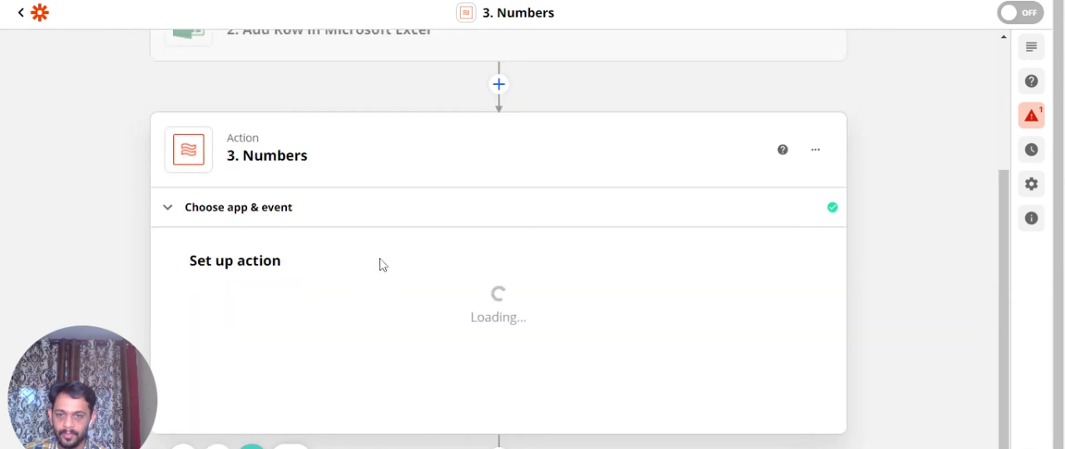
pyautogui.scroll(-3, 382, 265)
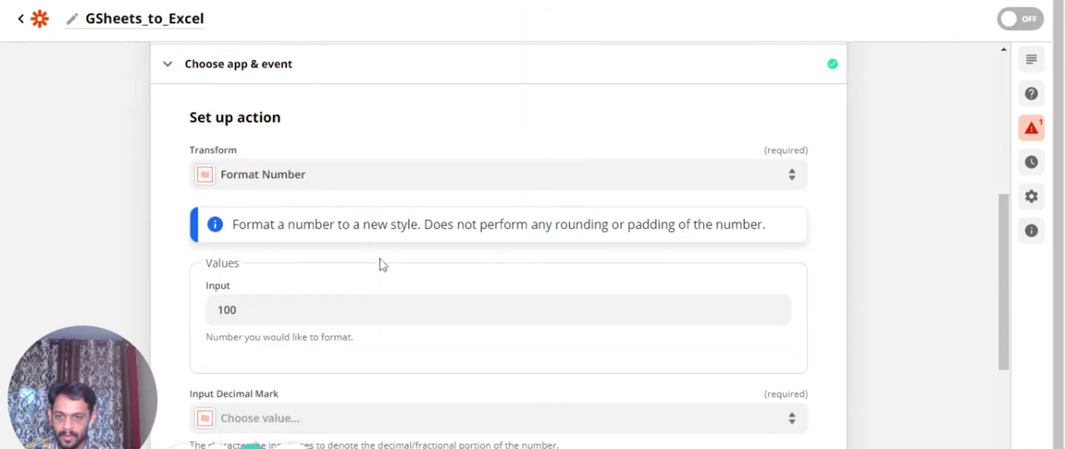
# Set Input to 100.00, input decimal mark Period, and comma-grouping period-decimal format
pyautogui.click(272, 318)
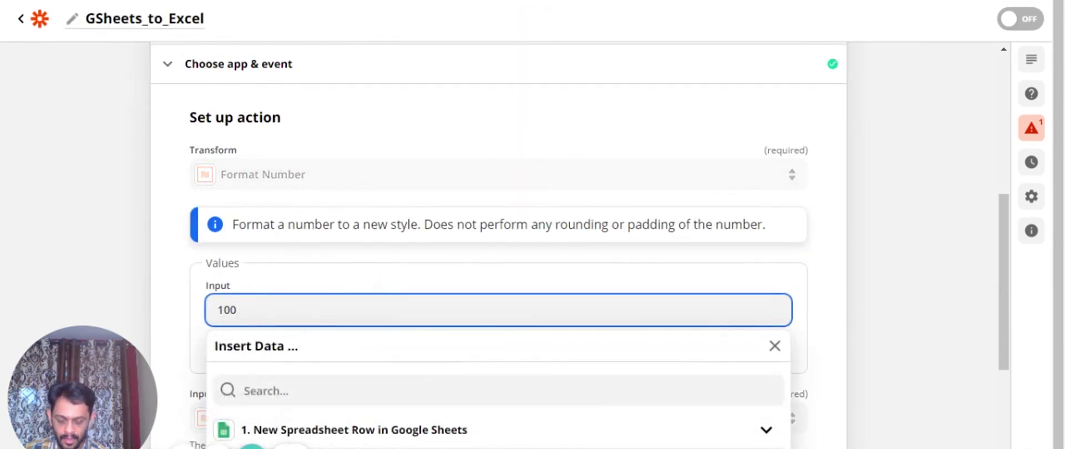
pyautogui.write('.0')
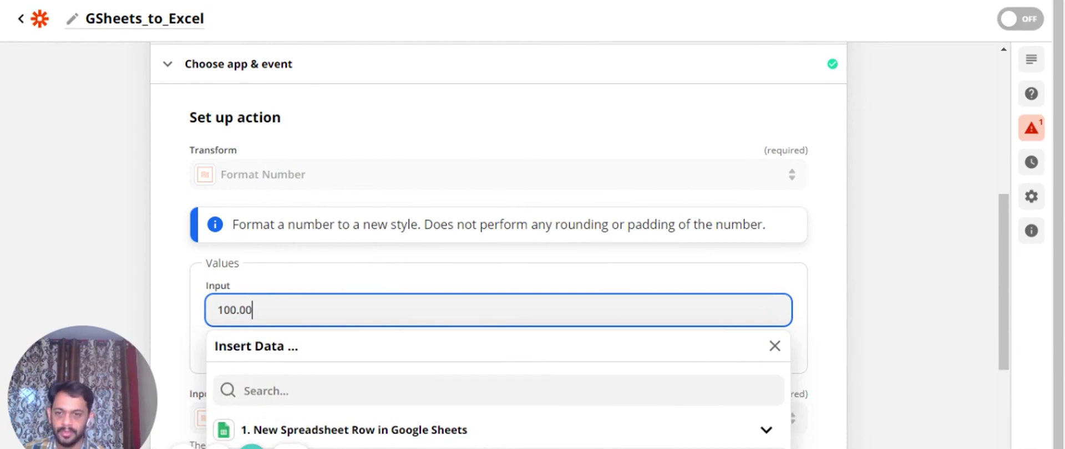
pyautogui.write('0')
pyautogui.click(168, 288)
pyautogui.scroll(-2, 174, 311)
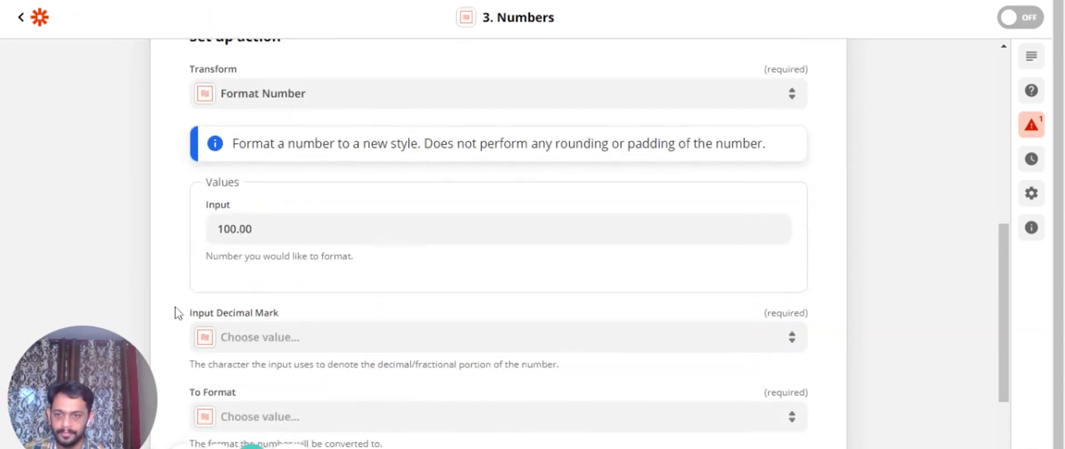
pyautogui.scroll(-2, 183, 300)
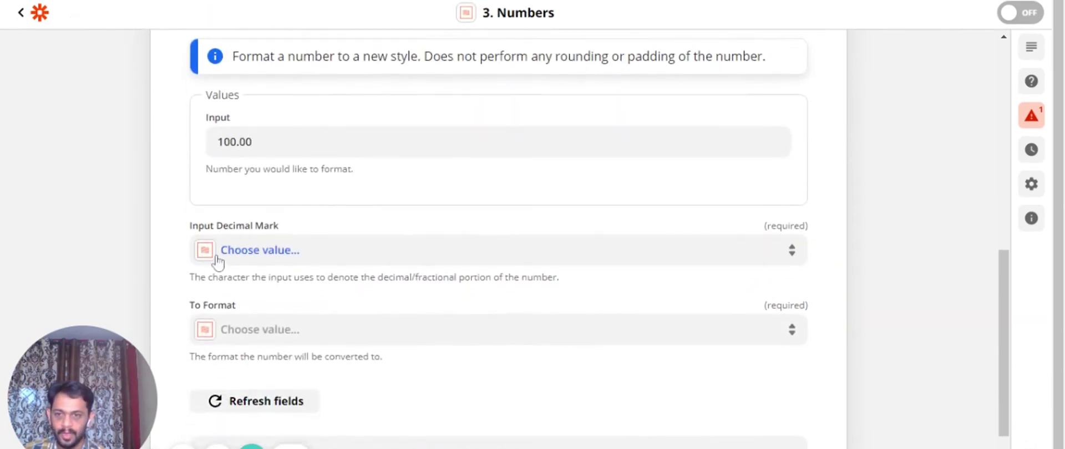
pyautogui.click(258, 250)
pyautogui.click(255, 425)
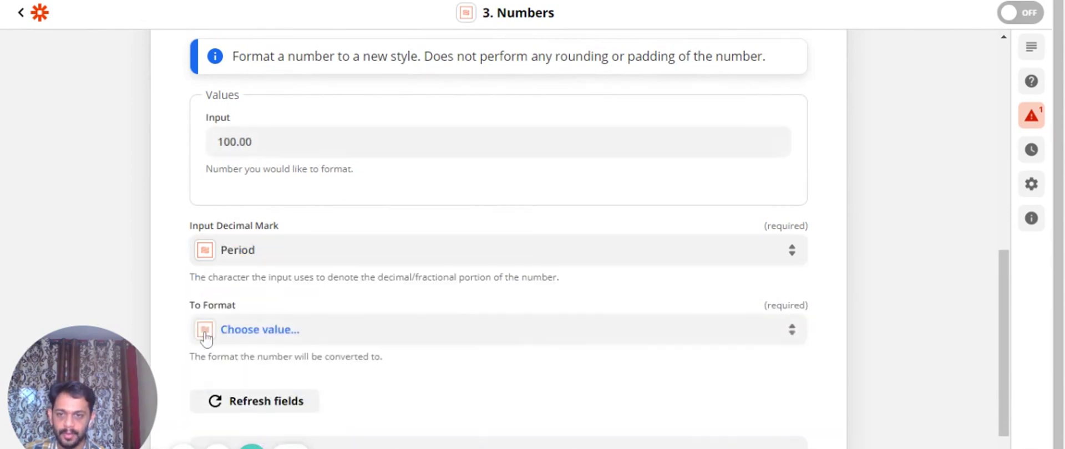
pyautogui.scroll(-2, 172, 268)
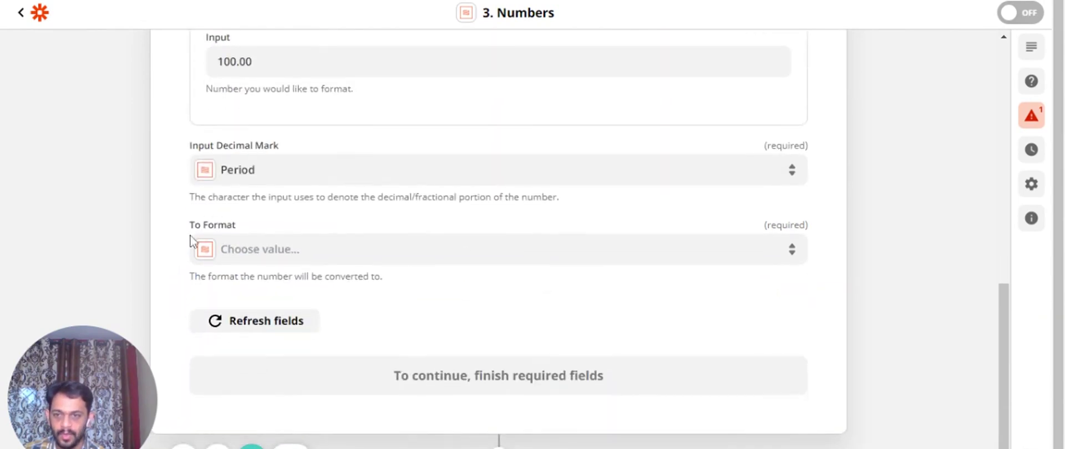
pyautogui.click(258, 251)
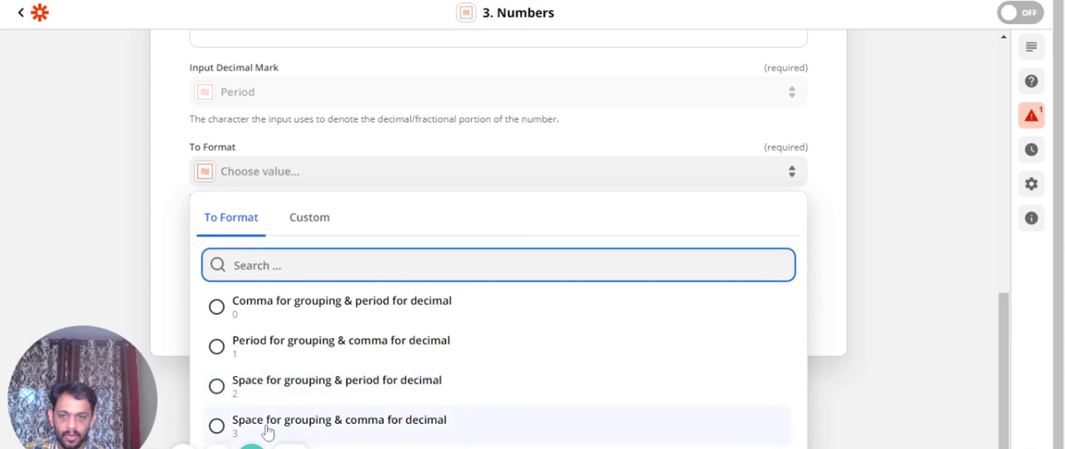
pyautogui.click(293, 310)
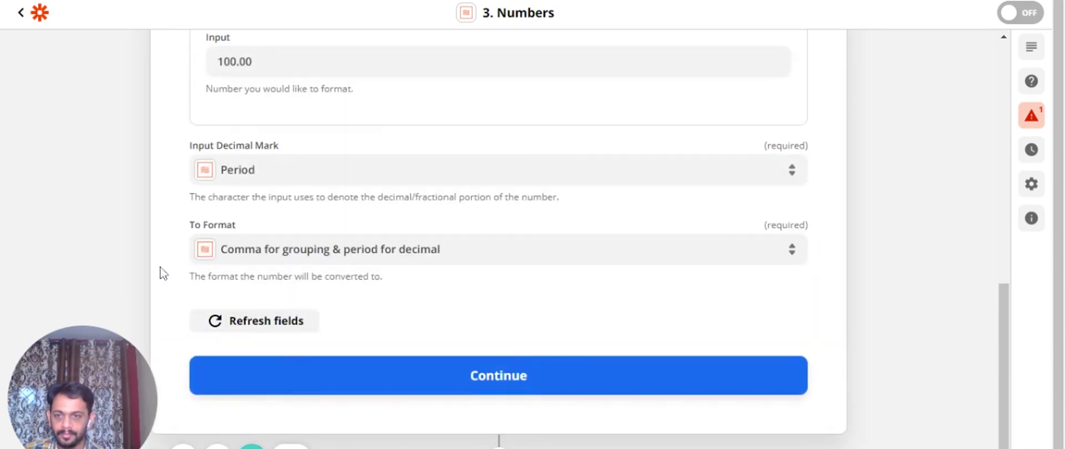
# Test the Format Number step, confirming output 100.00, and reopen its setup
pyautogui.click(491, 378)
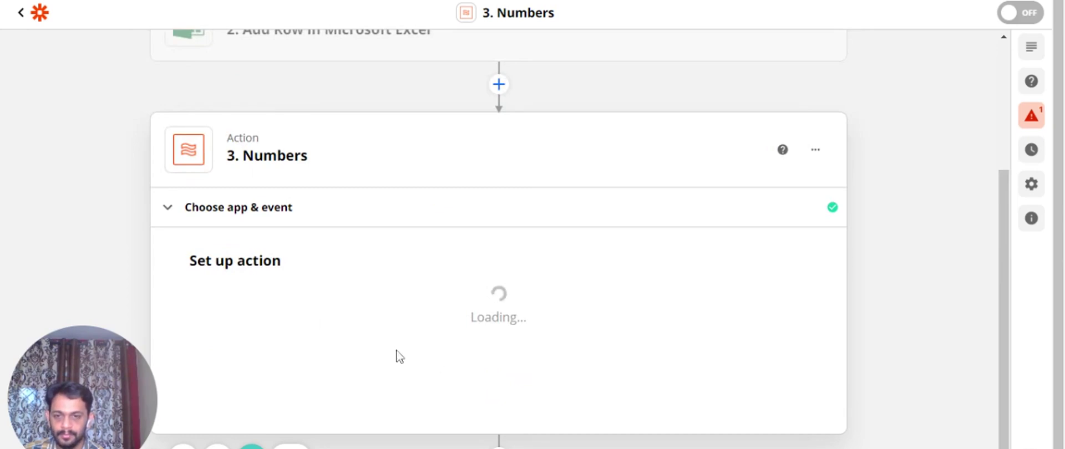
pyautogui.scroll(-3, 395, 355)
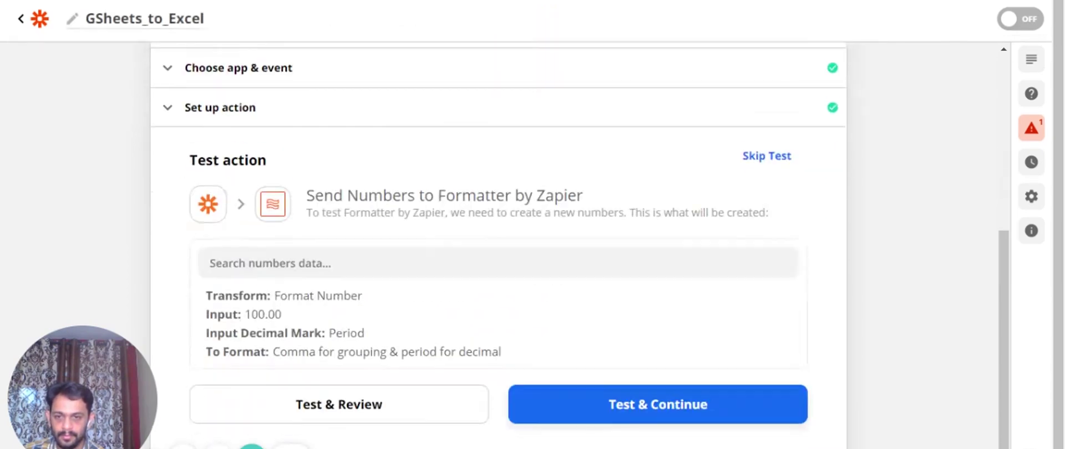
pyautogui.click(327, 377)
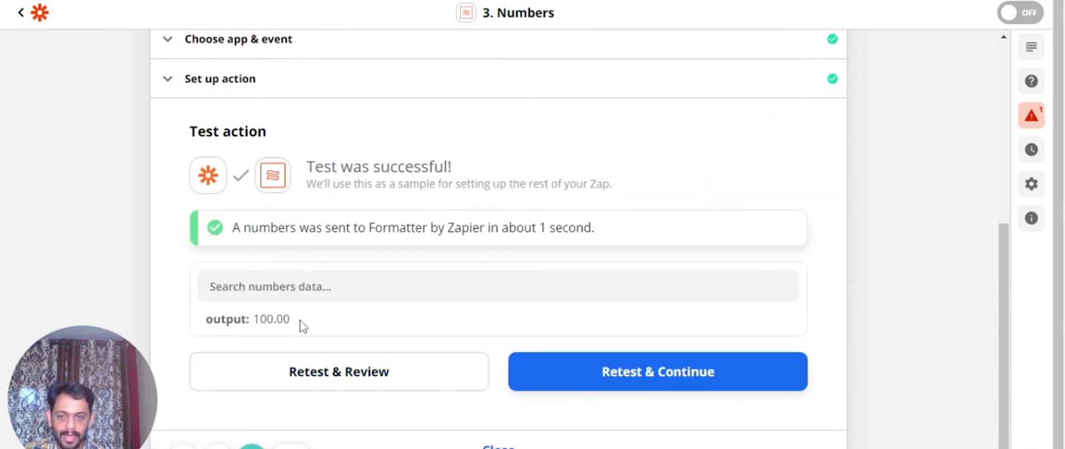
pyautogui.scroll(3, 303, 326)
pyautogui.click(245, 250)
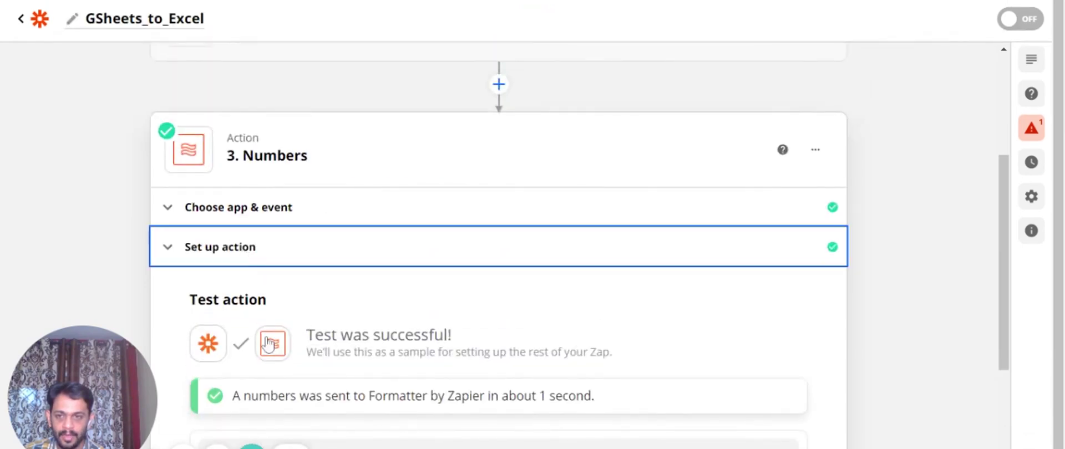
# Switch To Format to period grouping with comma decimal, retest for 100,00
pyautogui.scroll(-5, 274, 355)
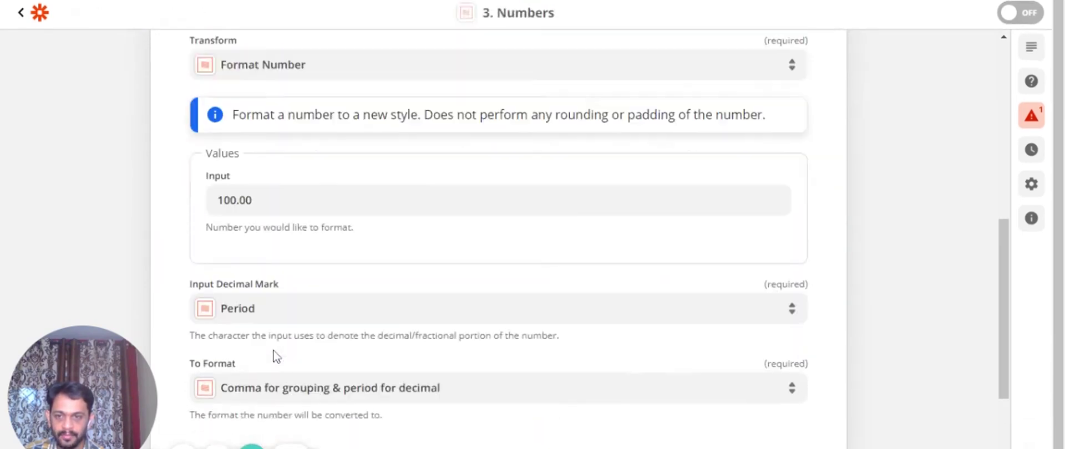
pyautogui.click(262, 318)
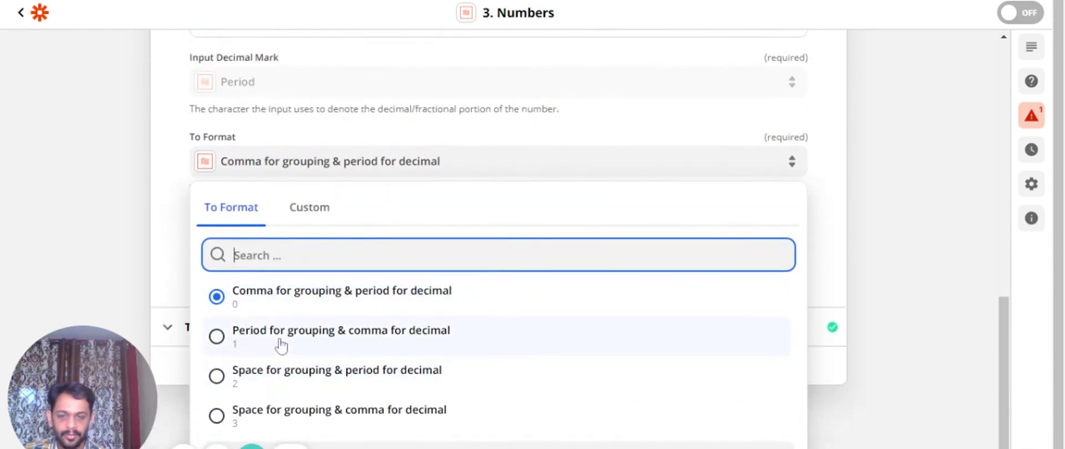
pyautogui.click(282, 346)
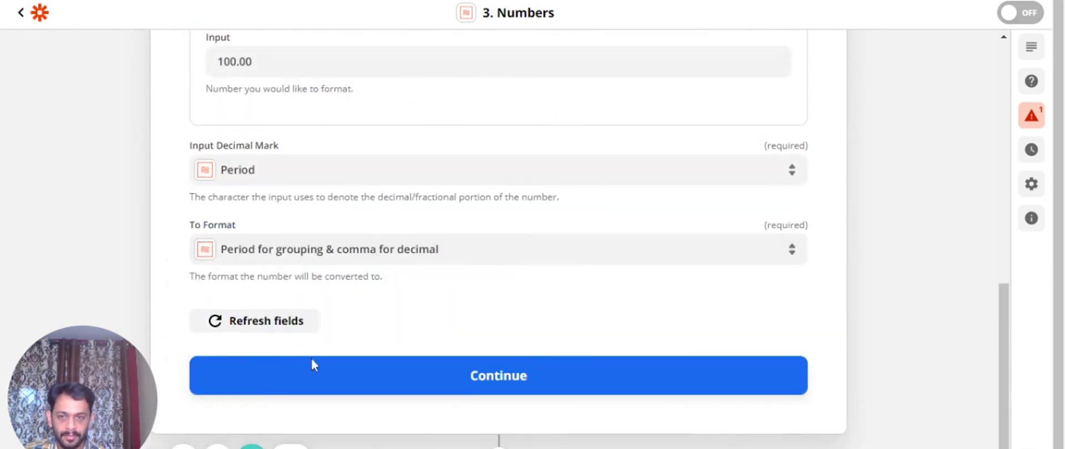
pyautogui.click(480, 382)
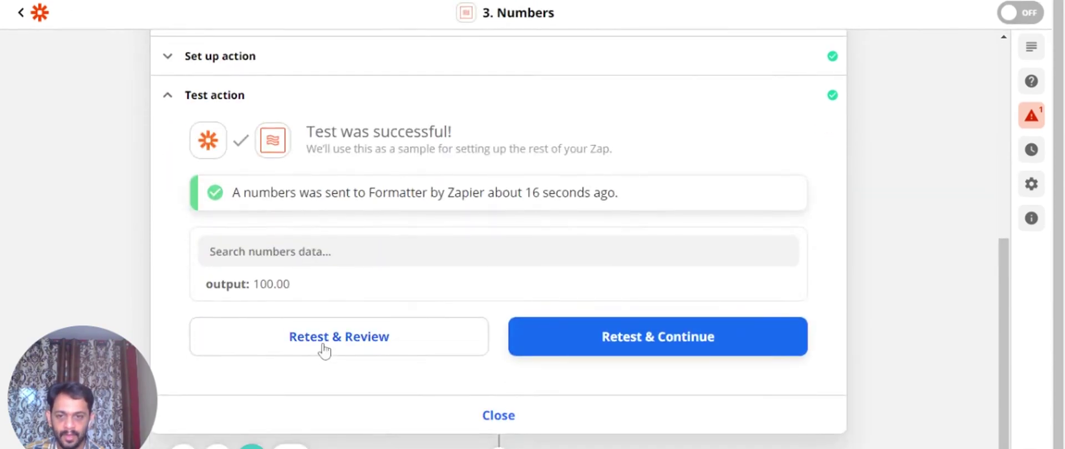
pyautogui.click(325, 350)
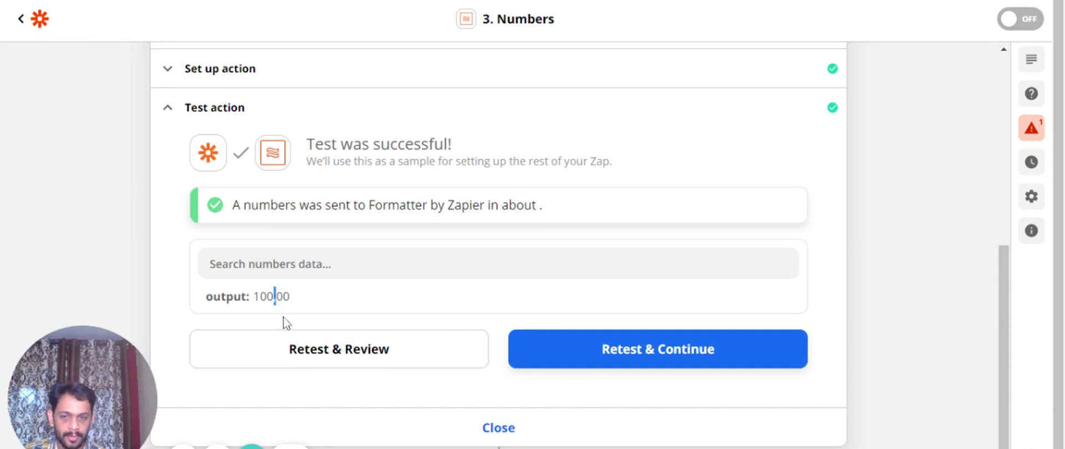
pyautogui.scroll(3, 283, 318)
pyautogui.click(224, 221)
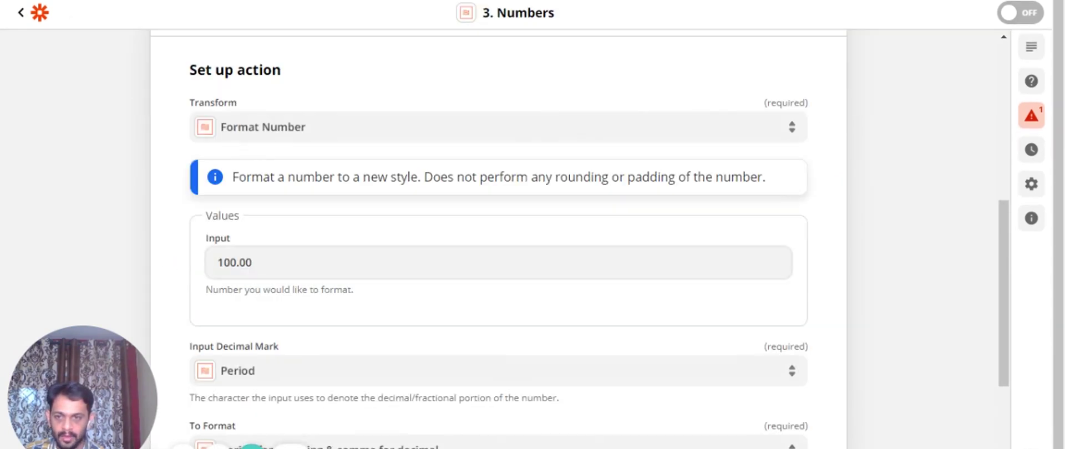
# Change the input to 10000.00 and retest, checking the output 10.000,00
pyautogui.click(235, 263)
pyautogui.write('00')
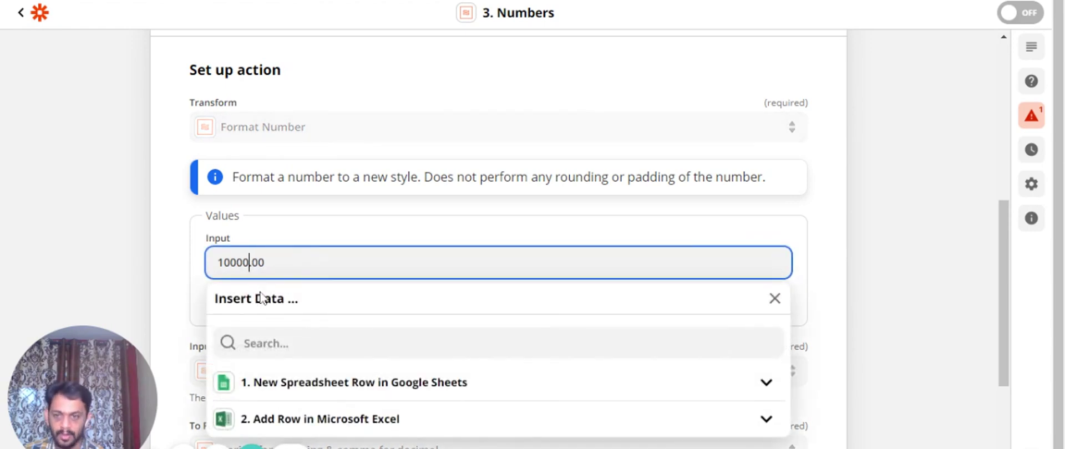
pyautogui.click(198, 285)
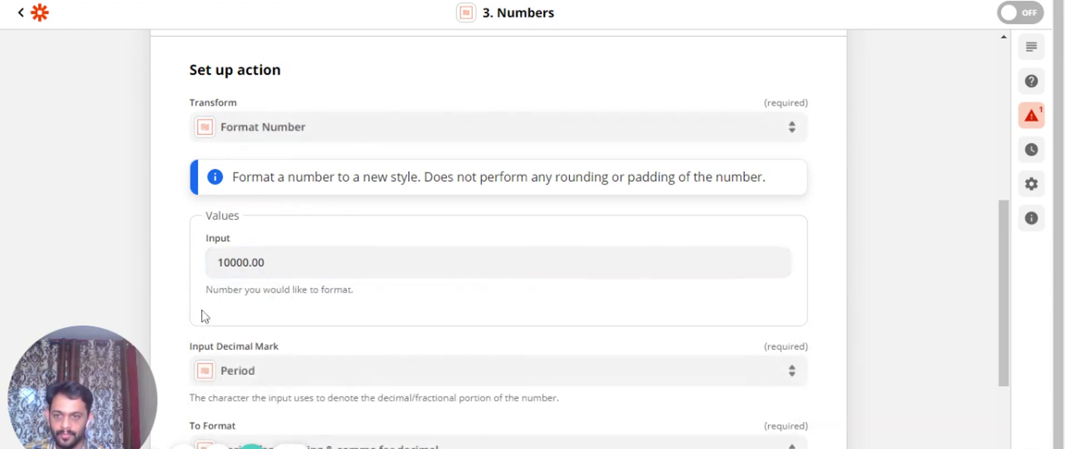
pyautogui.scroll(-2, 232, 327)
pyautogui.scroll(-3, 289, 344)
pyautogui.click(466, 374)
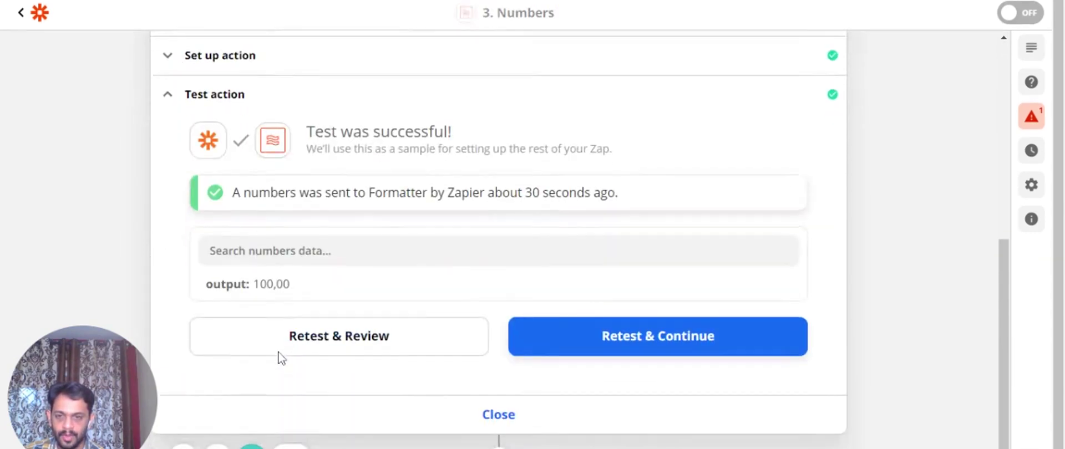
pyautogui.click(360, 350)
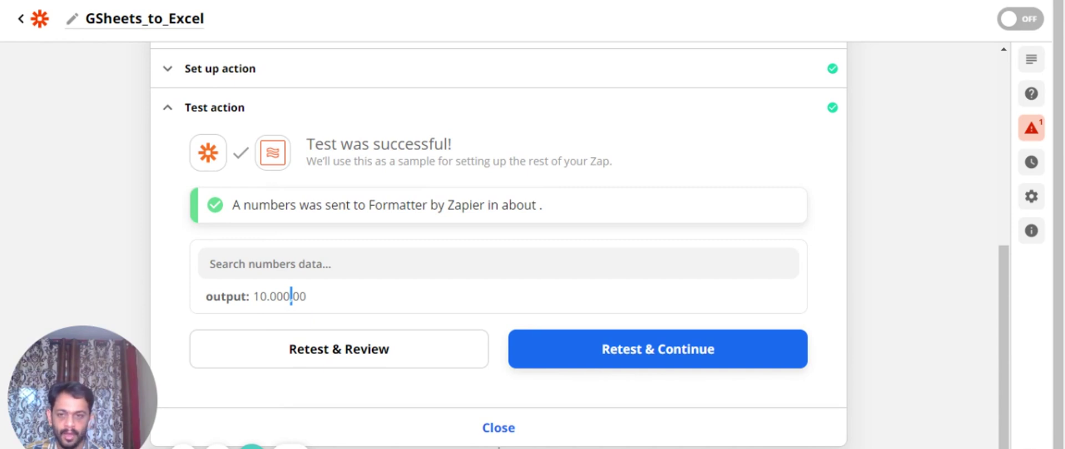
pyautogui.moveTo(308, 296); pyautogui.dragTo(260, 296)
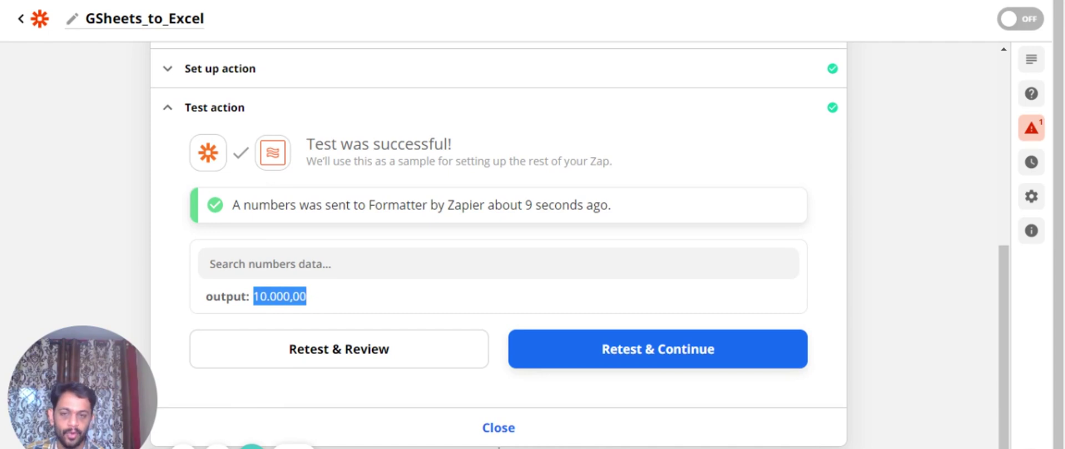
pyautogui.scroll(3, 255, 278)
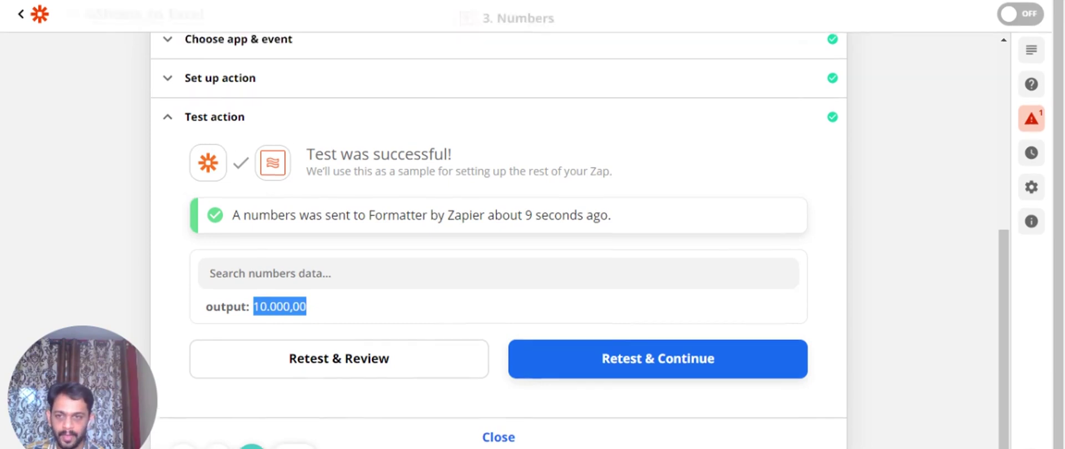
# Switch the Numbers transform to Format Phone Number and remove the leftover unused fields
pyautogui.click(231, 225)
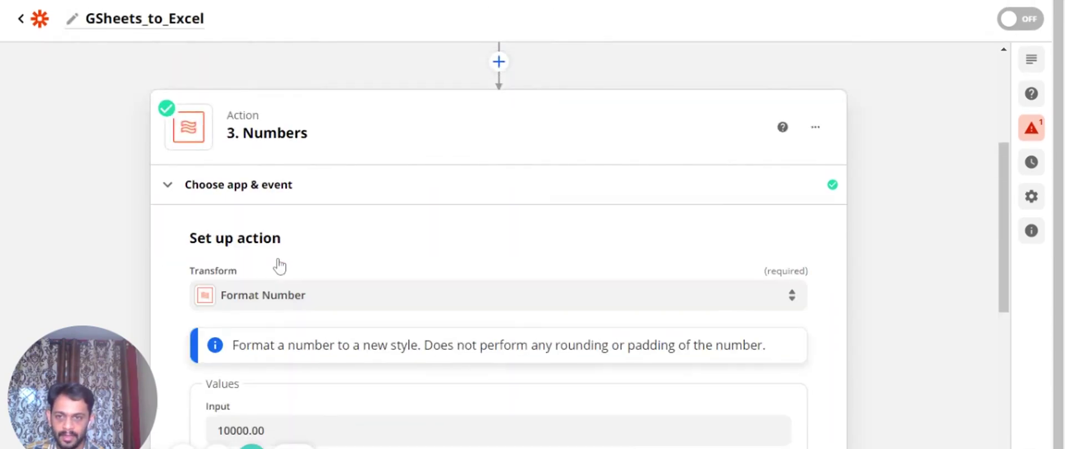
pyautogui.scroll(-3, 311, 291)
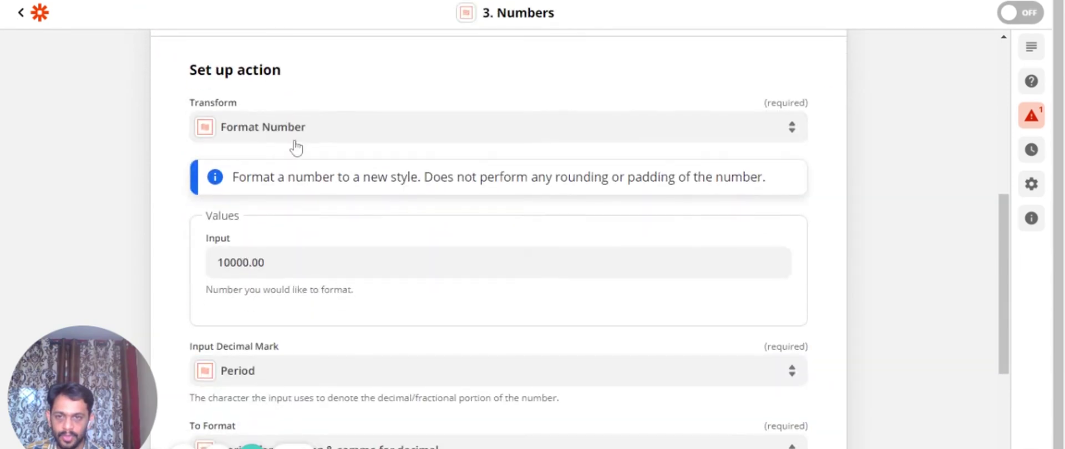
pyautogui.click(295, 142)
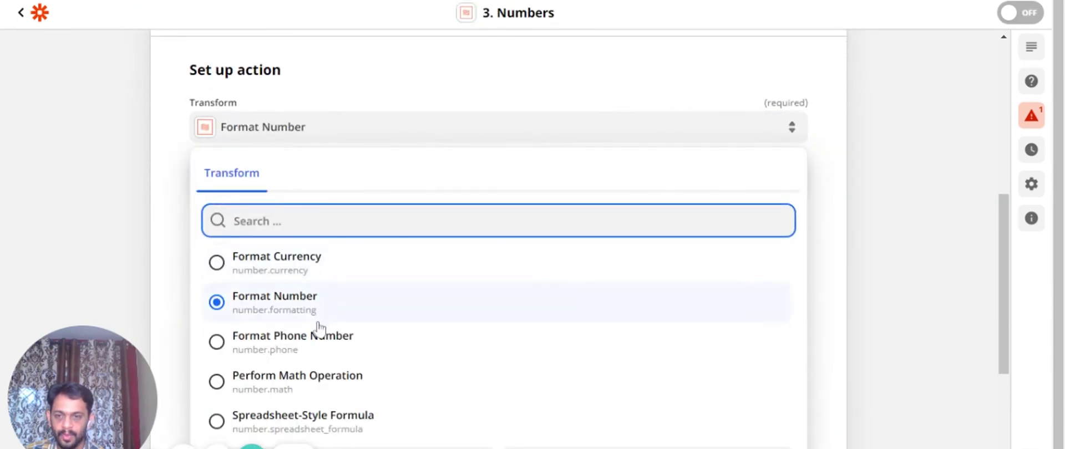
pyautogui.click(314, 347)
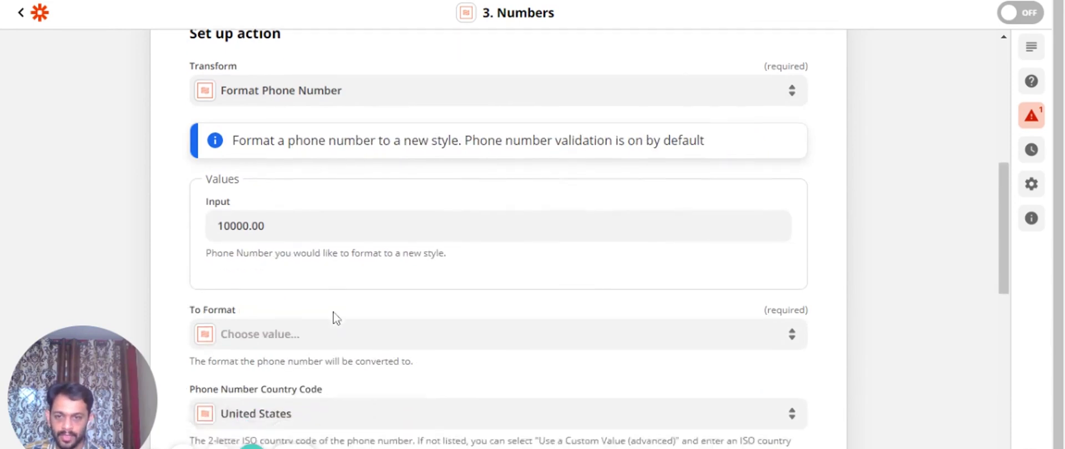
pyautogui.scroll(-5, 336, 318)
pyautogui.scroll(-4, 335, 317)
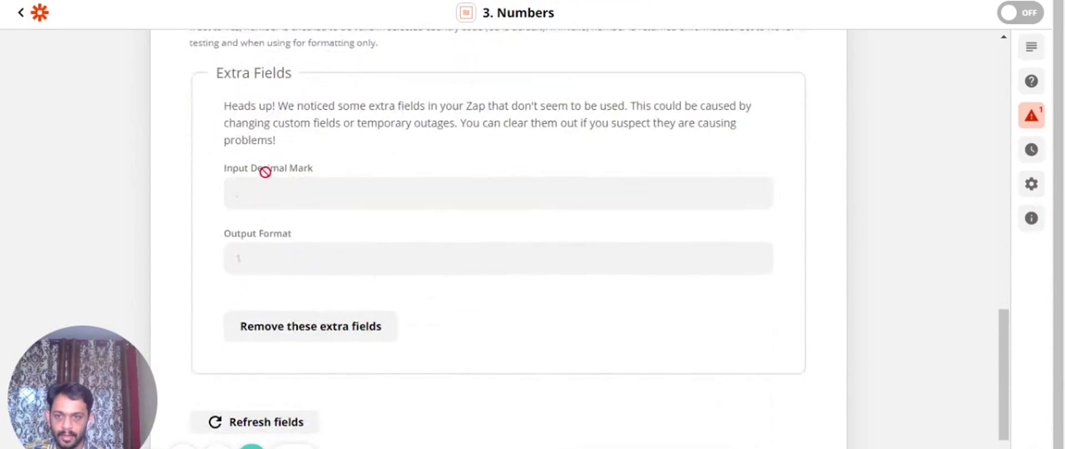
pyautogui.click(327, 333)
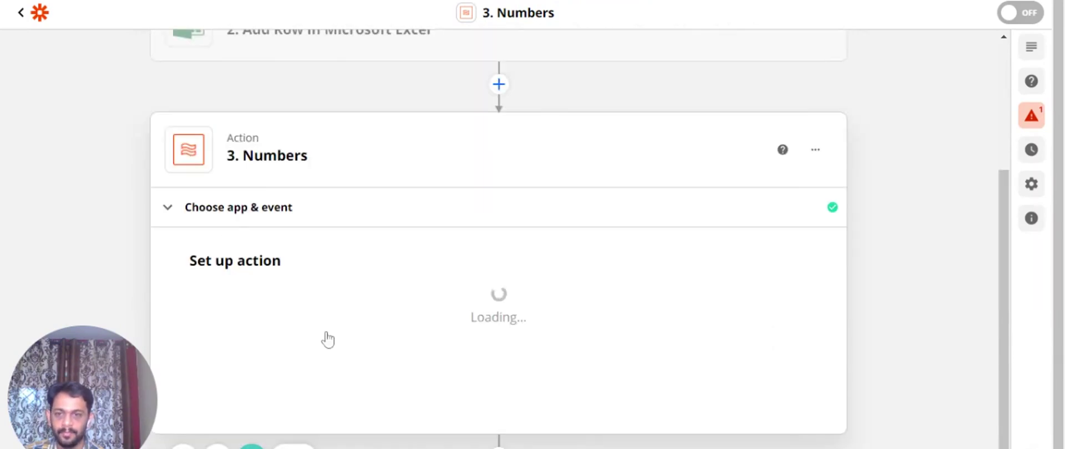
pyautogui.scroll(-4, 326, 337)
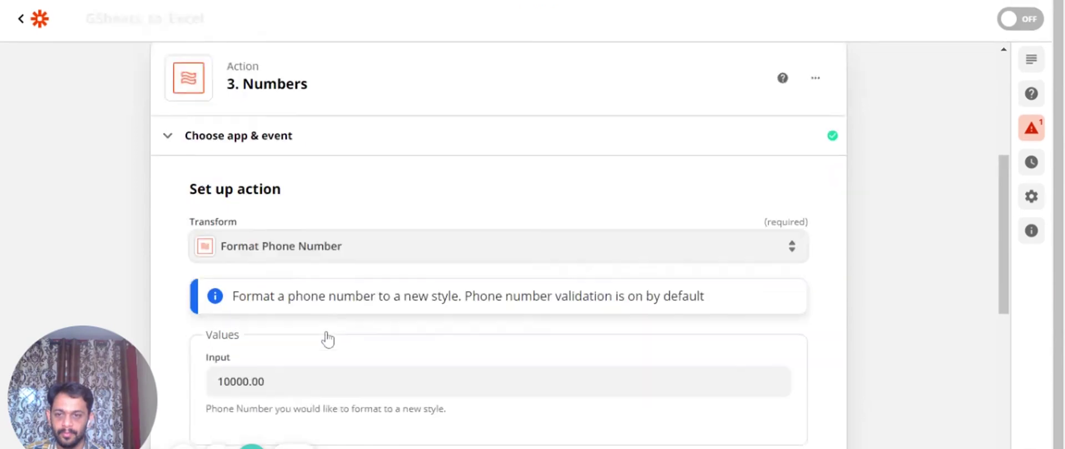
# Replace the Input value with a sample phone number
pyautogui.moveTo(267, 221); pyautogui.dragTo(202, 224)
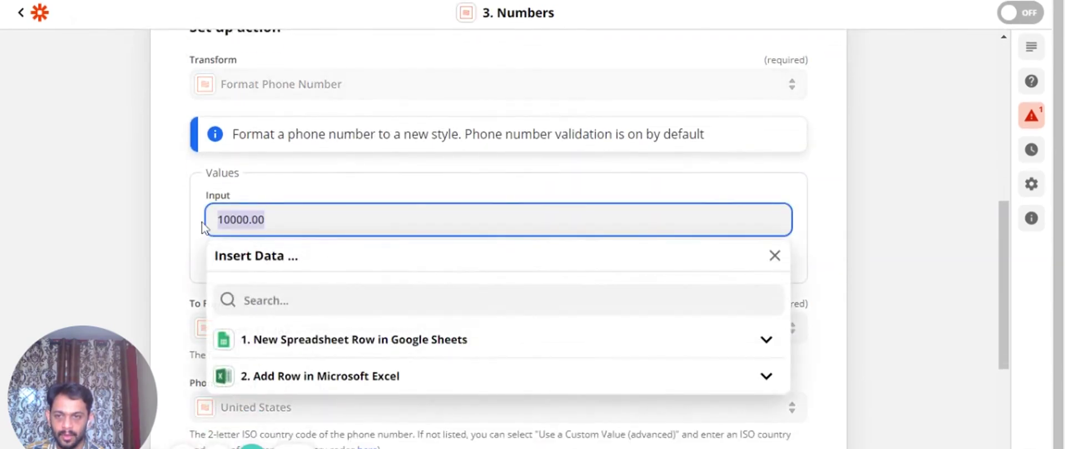
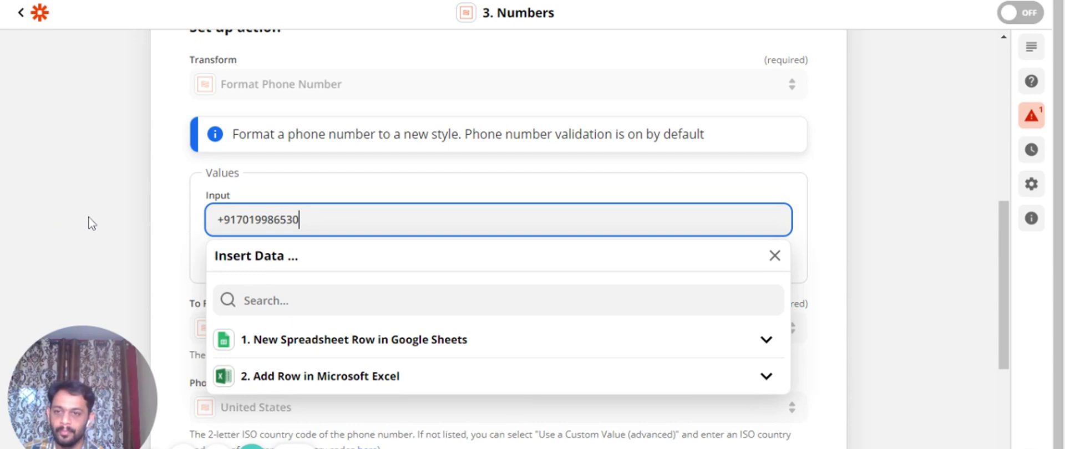
pyautogui.click(92, 223)
pyautogui.scroll(-2, 201, 290)
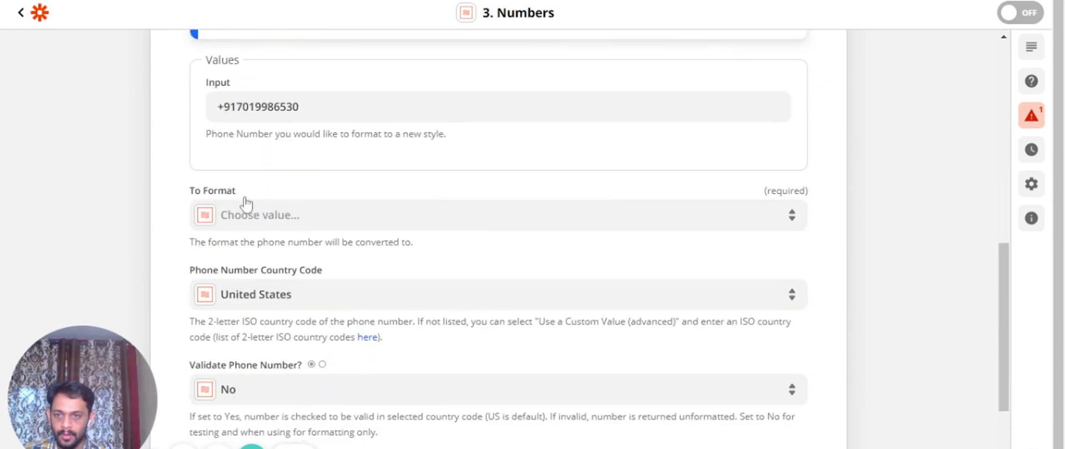
pyautogui.click(248, 216)
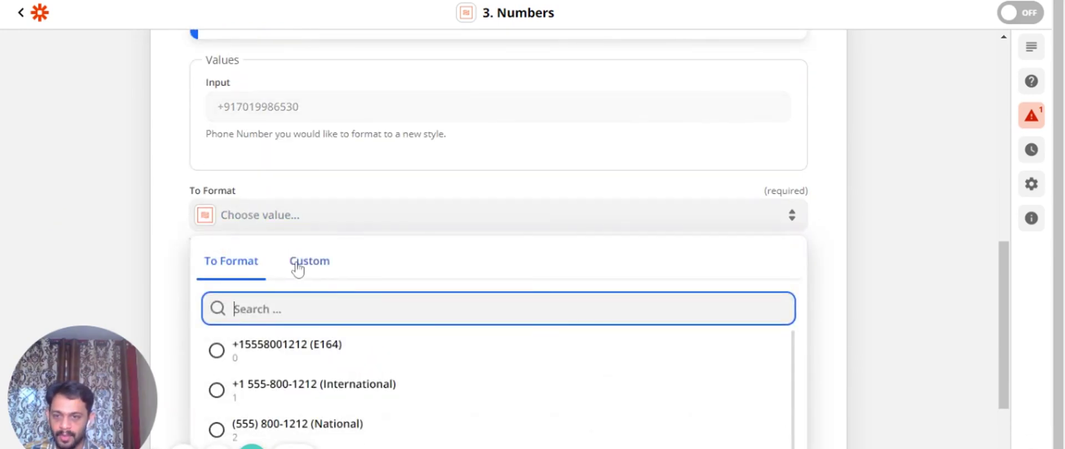
pyautogui.scroll(-4, 297, 269)
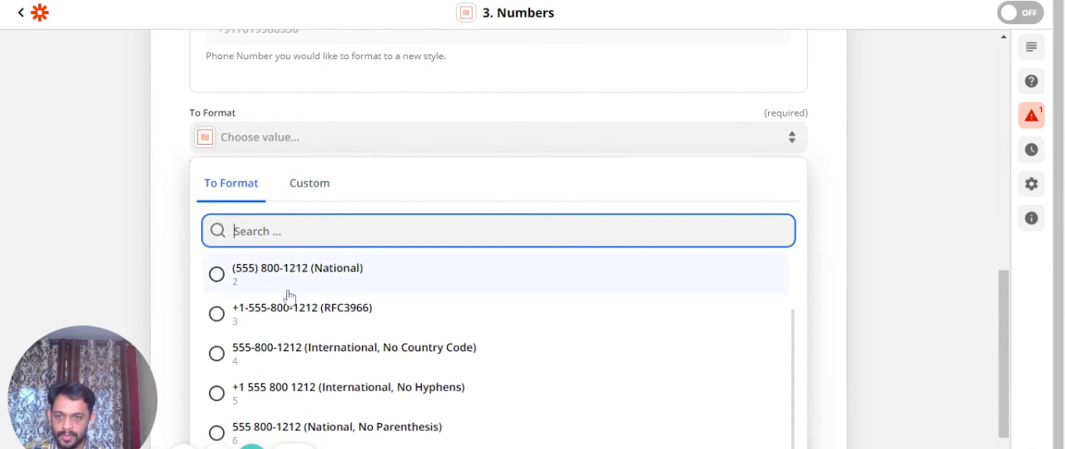
pyautogui.click(330, 281)
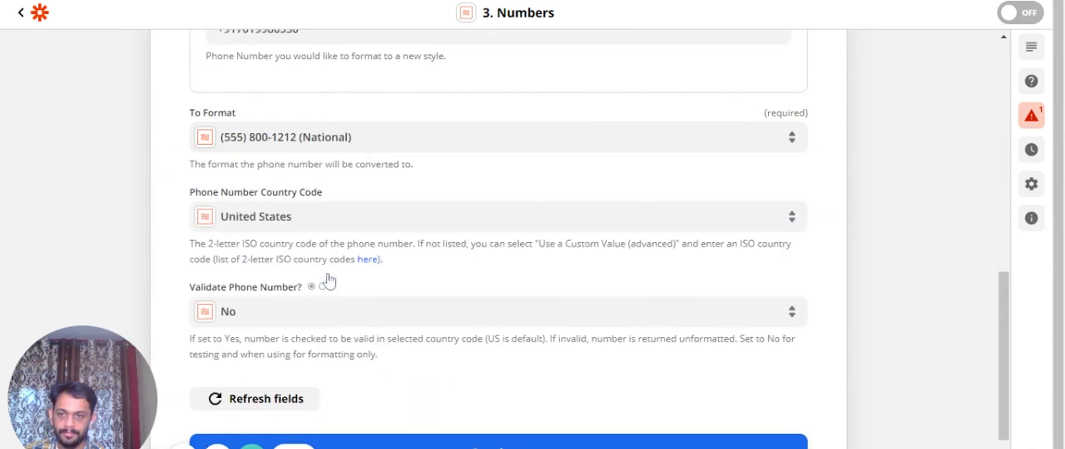
pyautogui.click(269, 226)
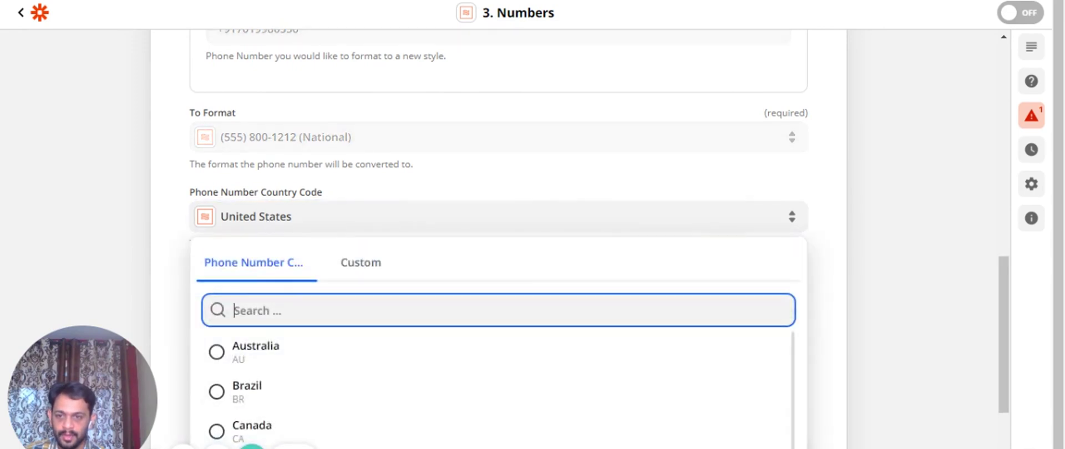
pyautogui.write('india')
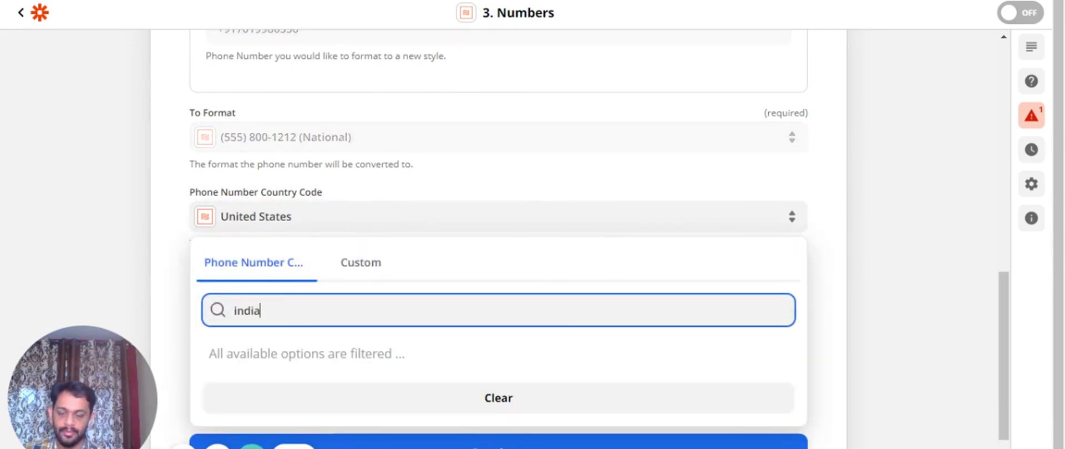
pyautogui.moveTo(262, 312); pyautogui.dragTo(226, 317)
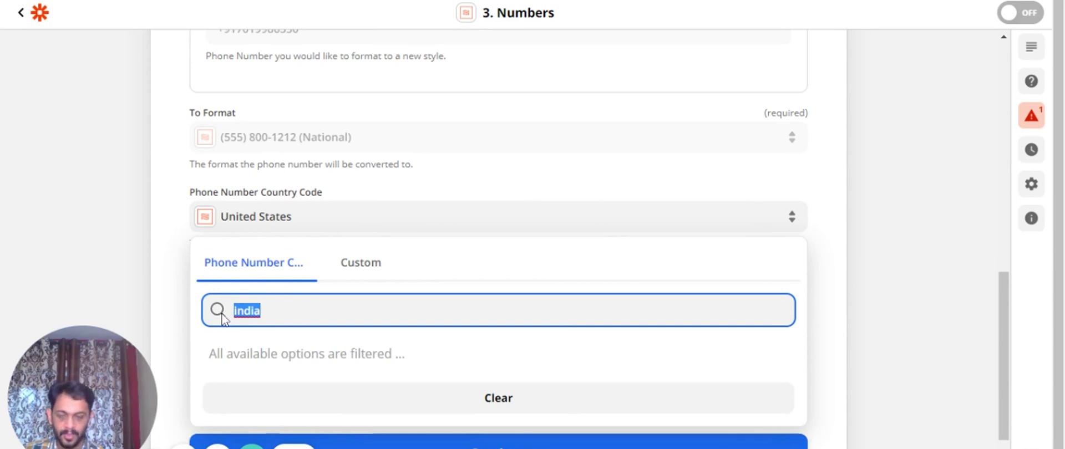
pyautogui.press('BackSpace')
pyautogui.click(175, 232)
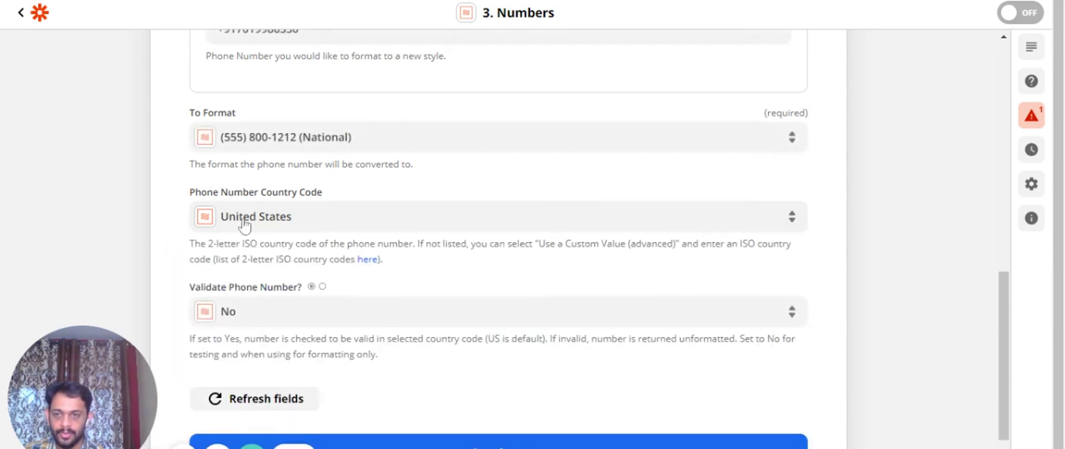
pyautogui.scroll(-1, 154, 303)
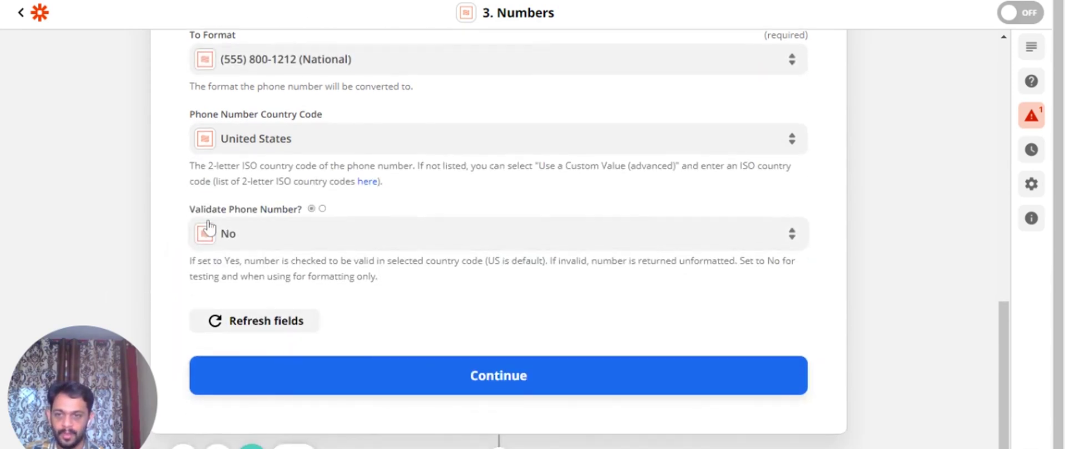
pyautogui.click(248, 242)
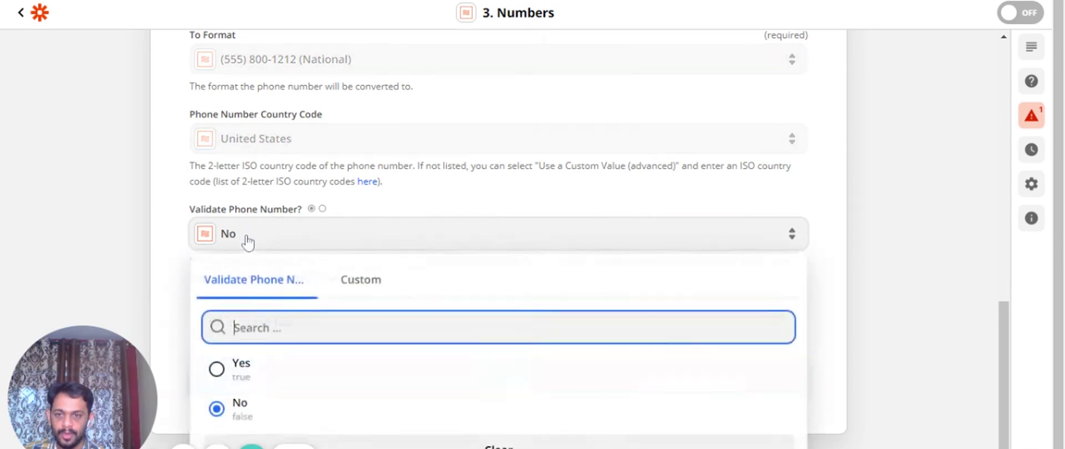
pyautogui.click(244, 404)
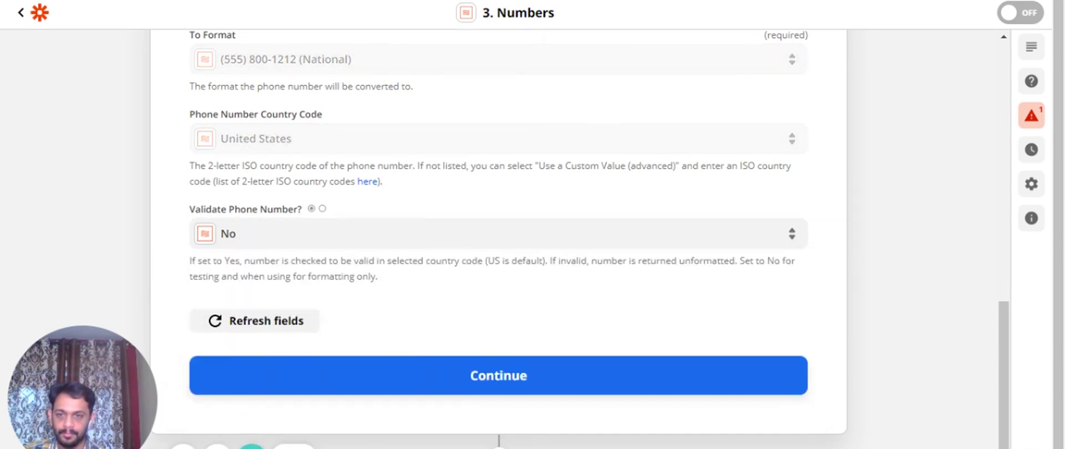
# Save the phone formatting setup and retest it, checking the national-style formatted output
pyautogui.click(488, 377)
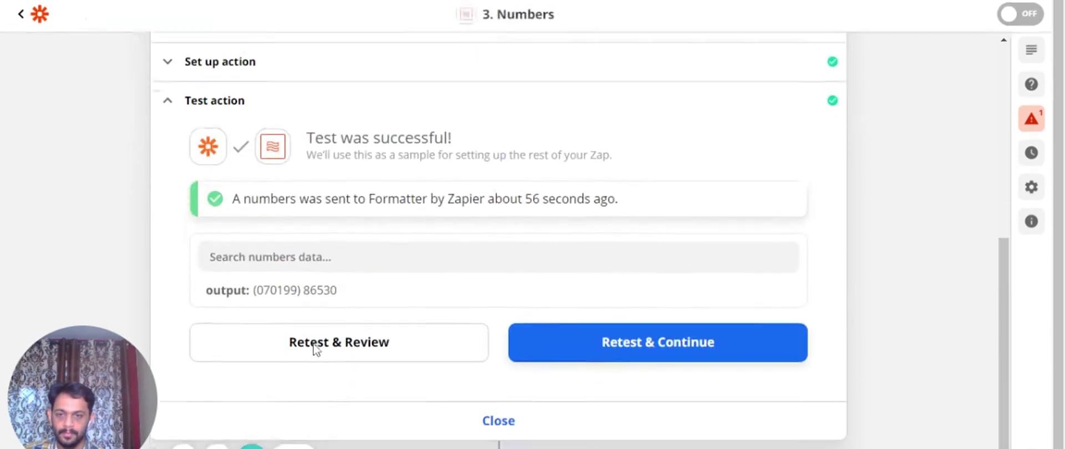
pyautogui.click(340, 337)
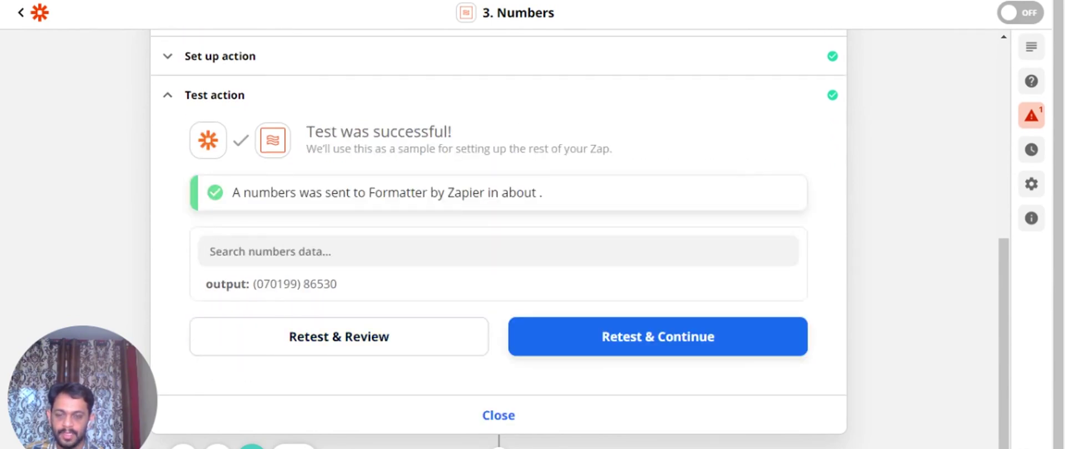
pyautogui.moveTo(253, 284); pyautogui.dragTo(339, 291)
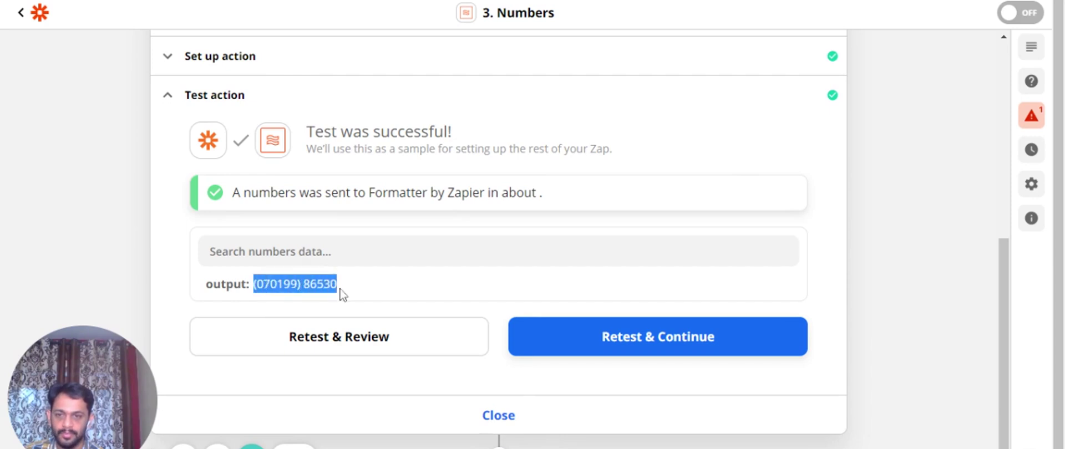
pyautogui.click(343, 284)
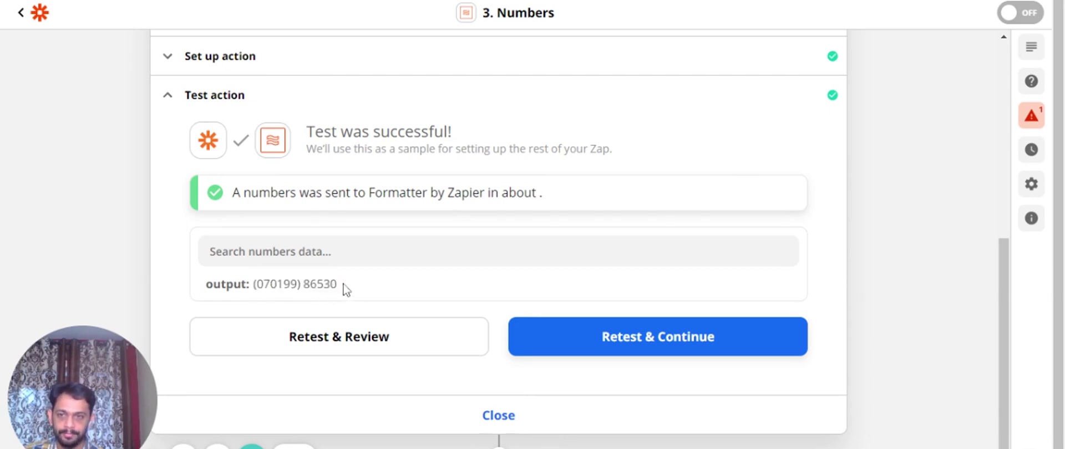
# Reopen the step's setup to show the Format Phone Number transform
pyautogui.scroll(4, 346, 289)
pyautogui.click(269, 230)
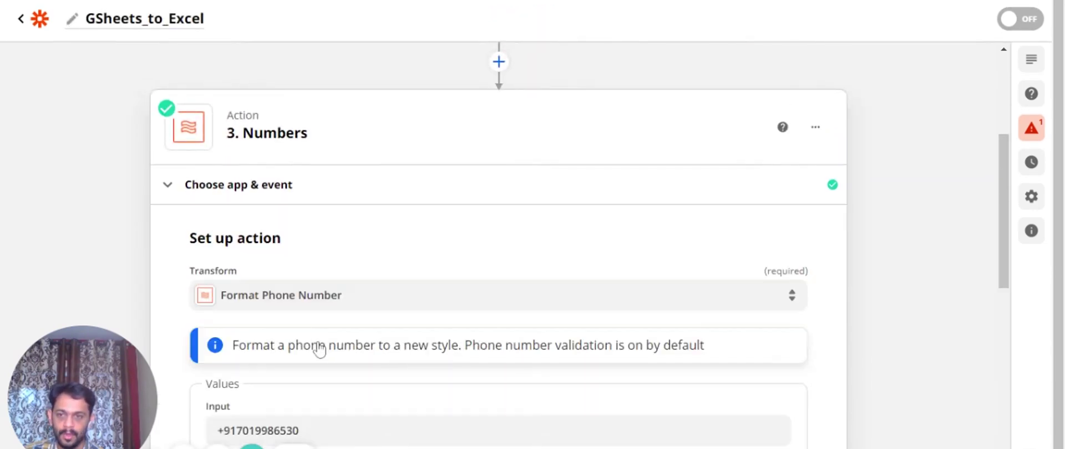
pyautogui.scroll(-5, 320, 350)
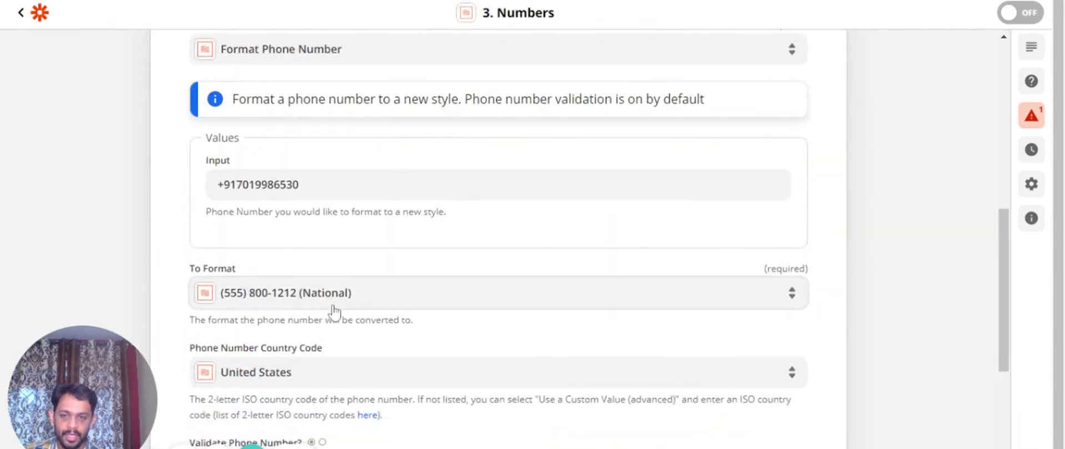
pyautogui.scroll(3, 360, 344)
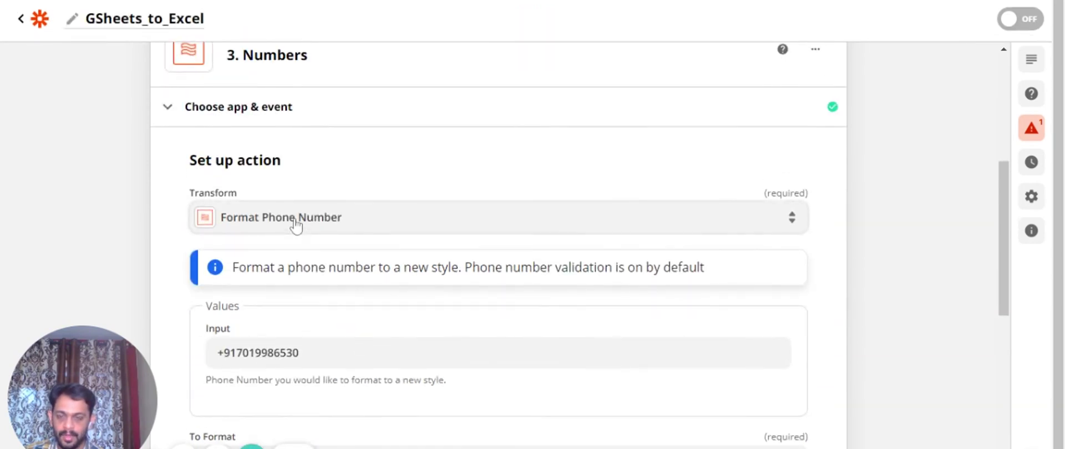
# Change the transform to Perform Math Operation and remove the leftover phone fields
pyautogui.click(295, 223)
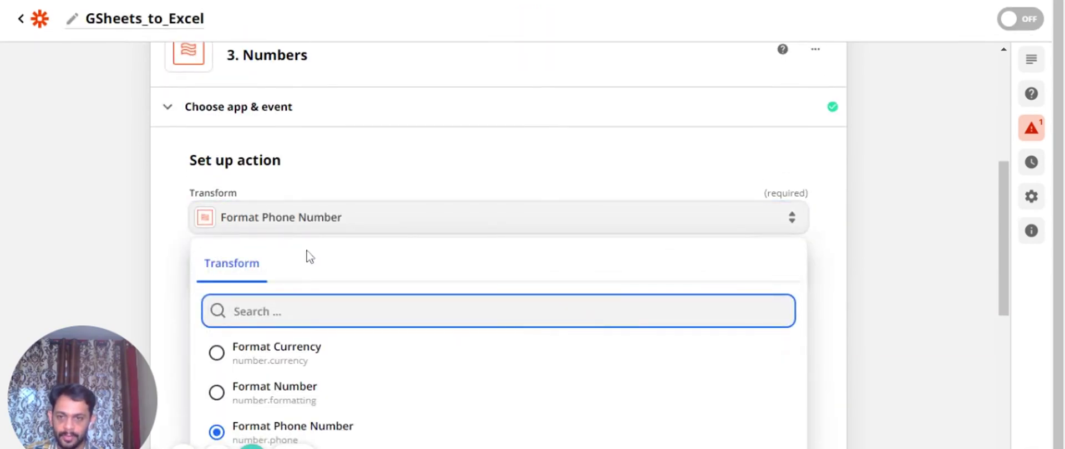
pyautogui.scroll(-3, 316, 304)
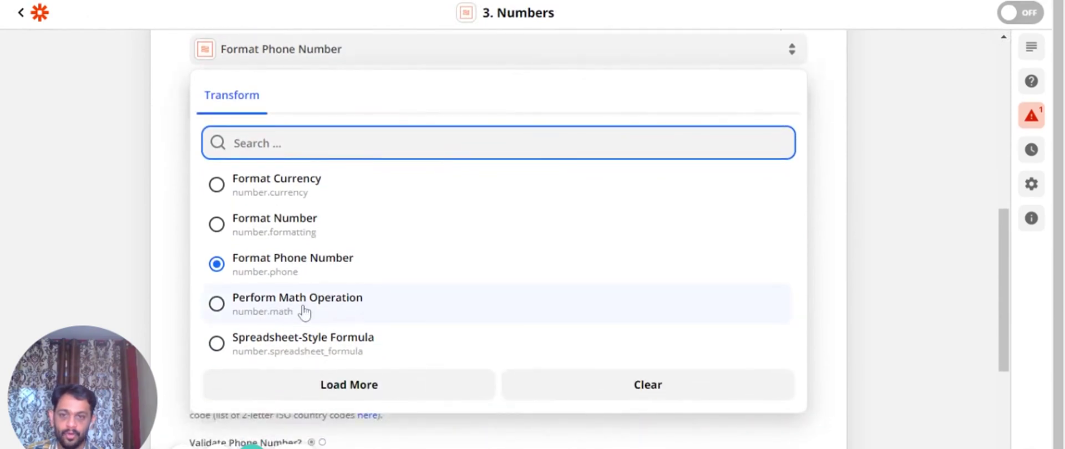
pyautogui.click(304, 311)
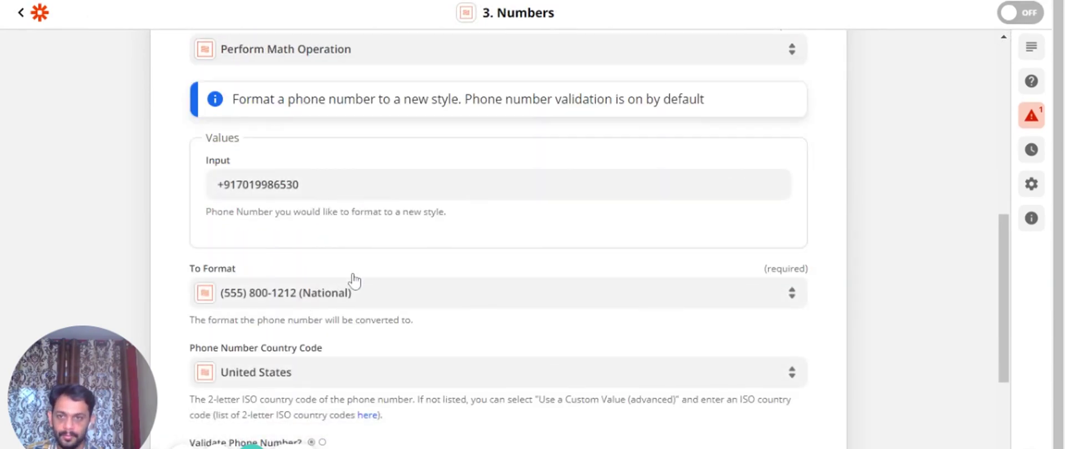
pyautogui.scroll(-6, 355, 280)
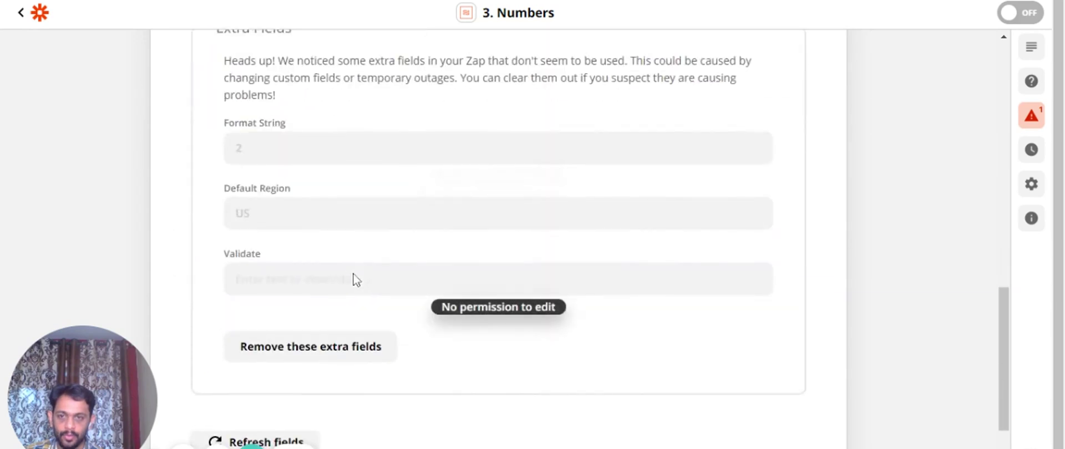
pyautogui.click(335, 354)
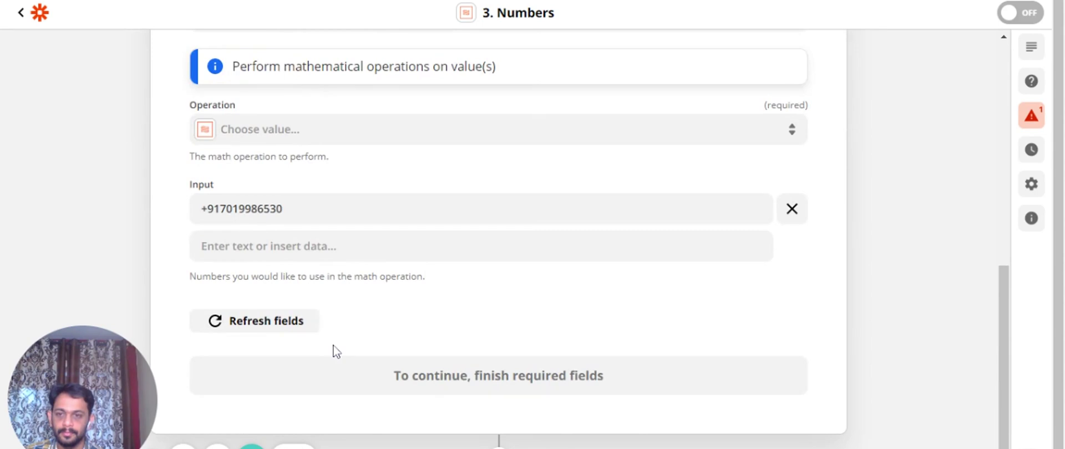
# Set the math Operation to Add
pyautogui.click(212, 247)
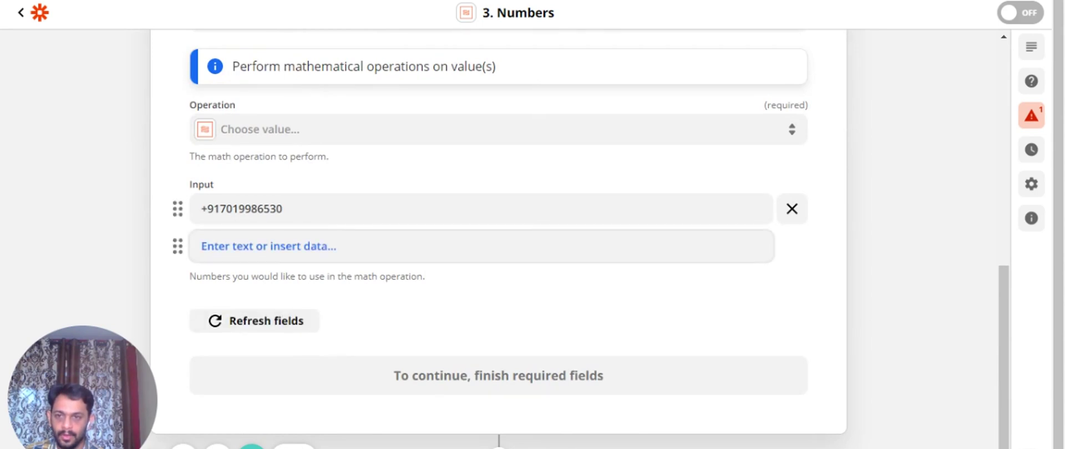
pyautogui.scroll(1, 238, 208)
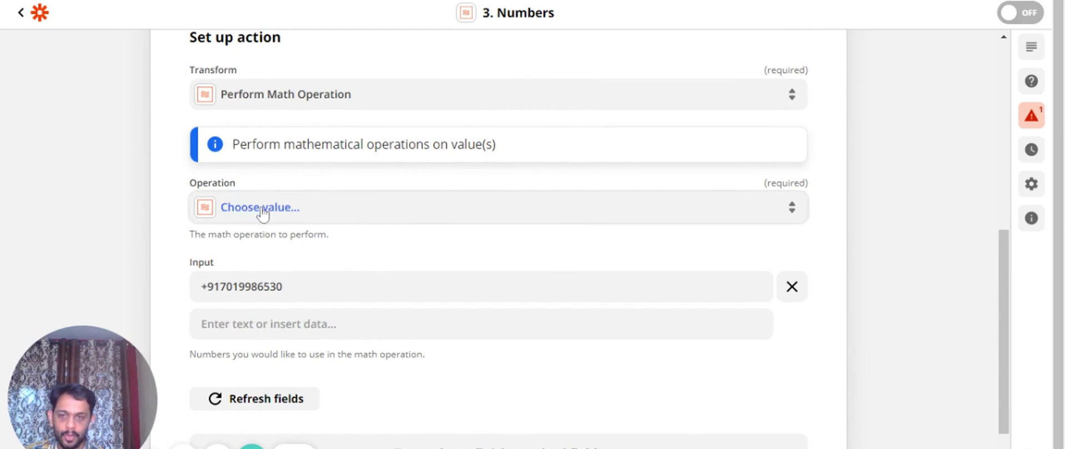
pyautogui.click(263, 213)
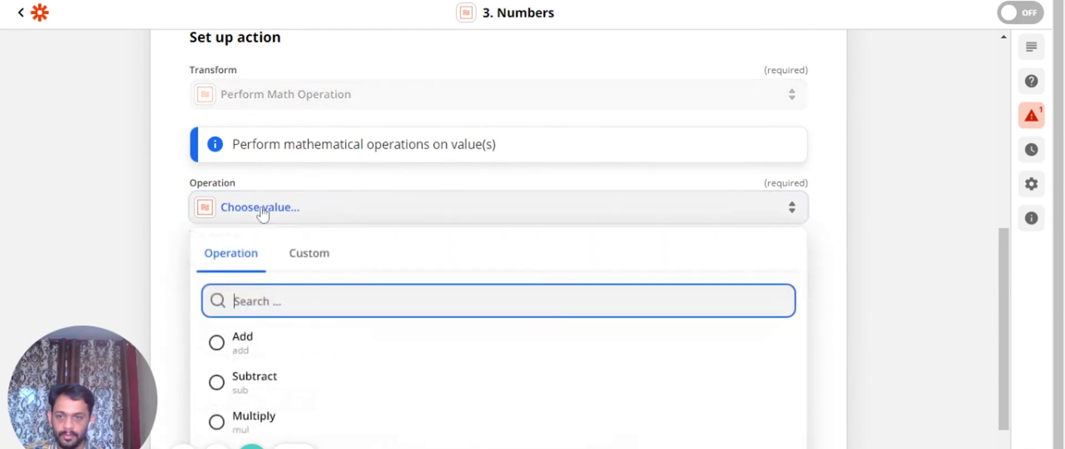
pyautogui.scroll(-1, 278, 244)
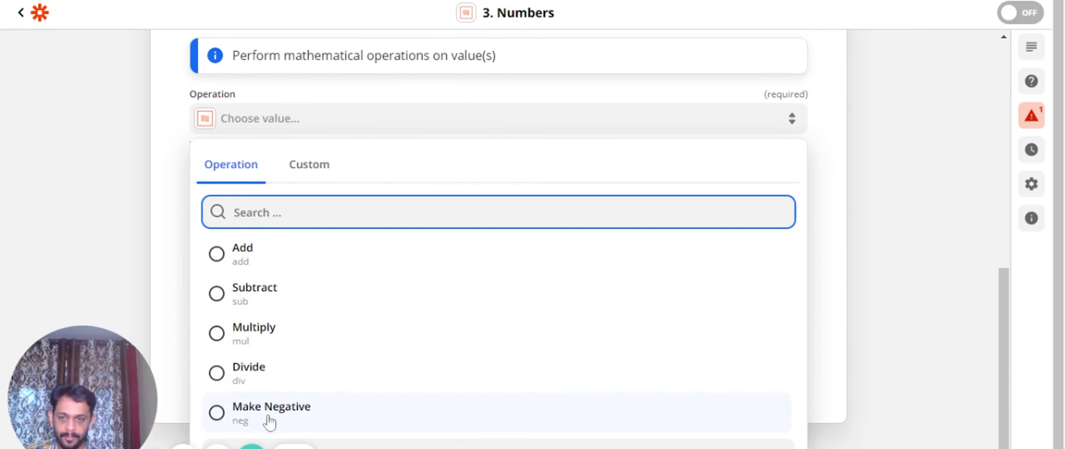
pyautogui.click(248, 267)
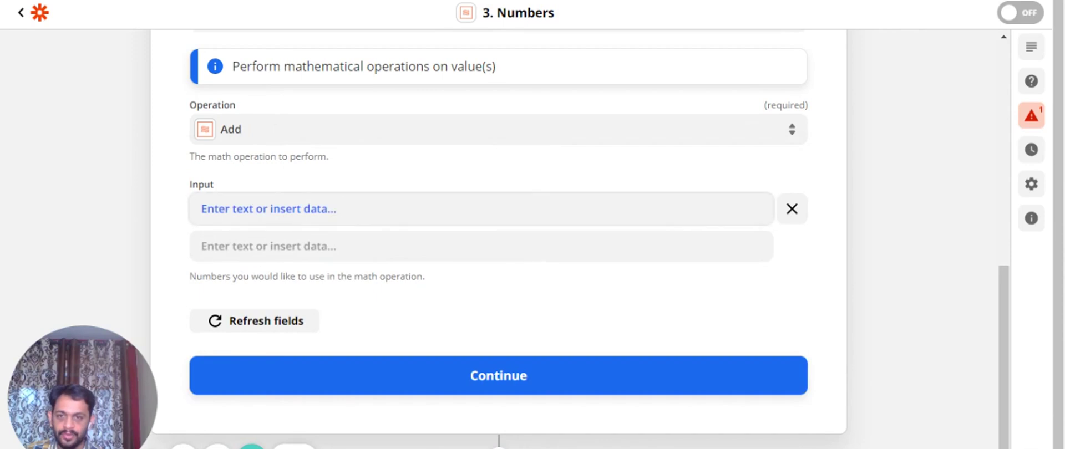
# Enter 20 and 30 as the two numbers to add
pyautogui.click(201, 209)
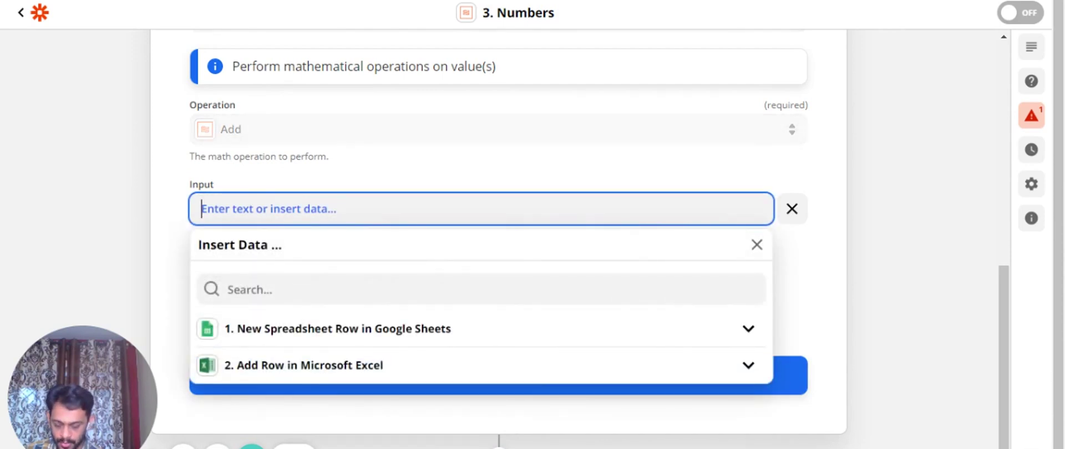
pyautogui.write('20')
pyautogui.click(178, 238)
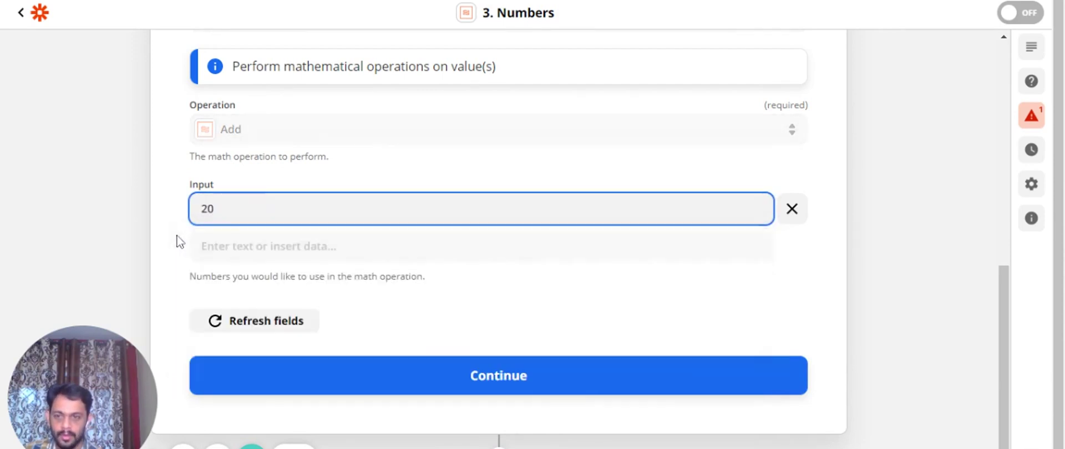
pyautogui.click(201, 246)
pyautogui.write('30')
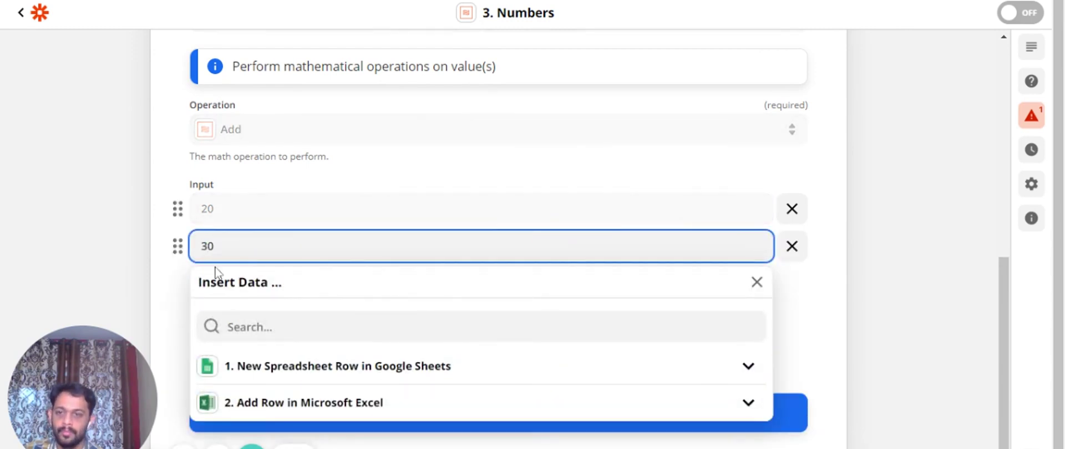
pyautogui.click(172, 281)
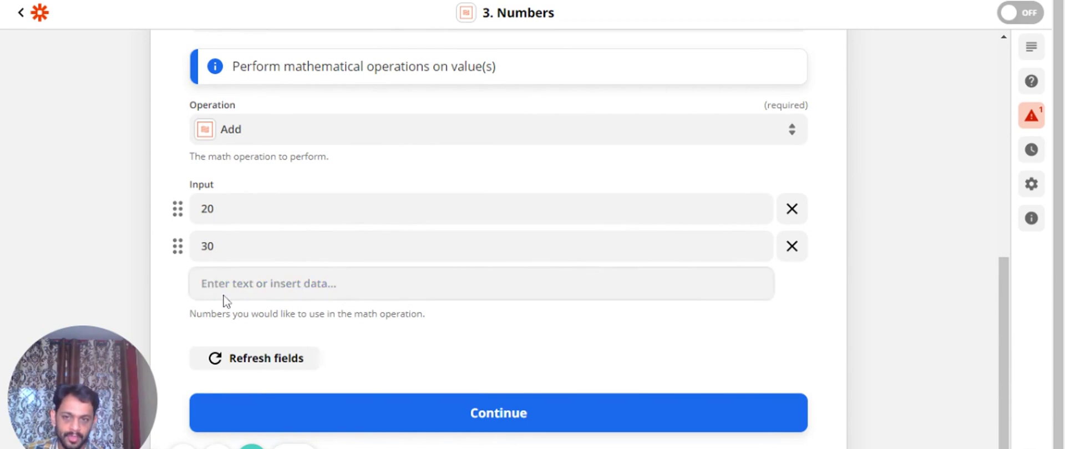
# Save the Add setup and test the step, which returns 50
pyautogui.click(465, 415)
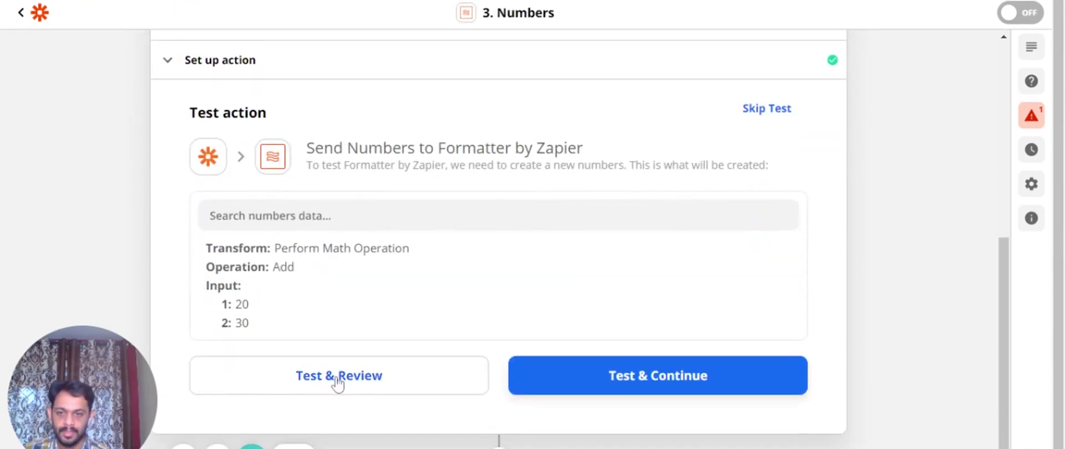
pyautogui.click(338, 382)
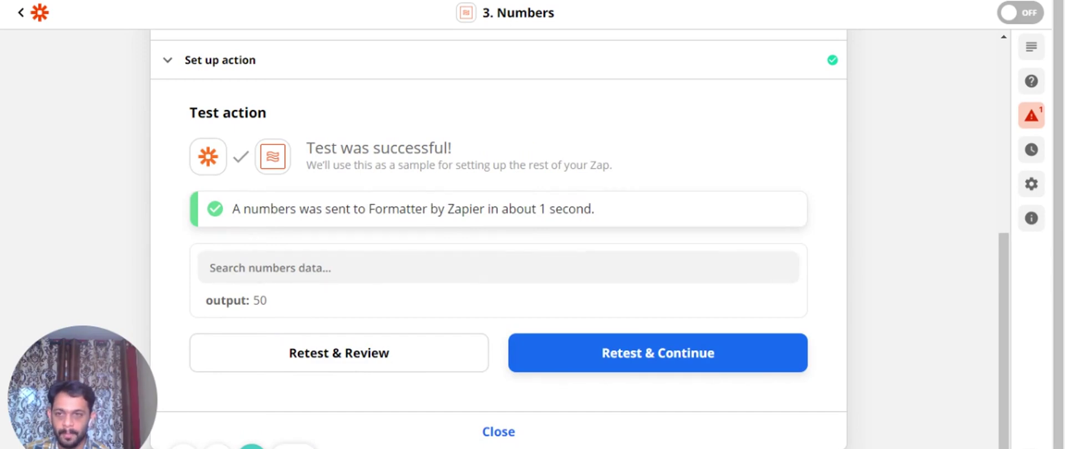
pyautogui.scroll(3, 190, 183)
# Change the math Operation from Add to Make Negative
pyautogui.click(169, 228)
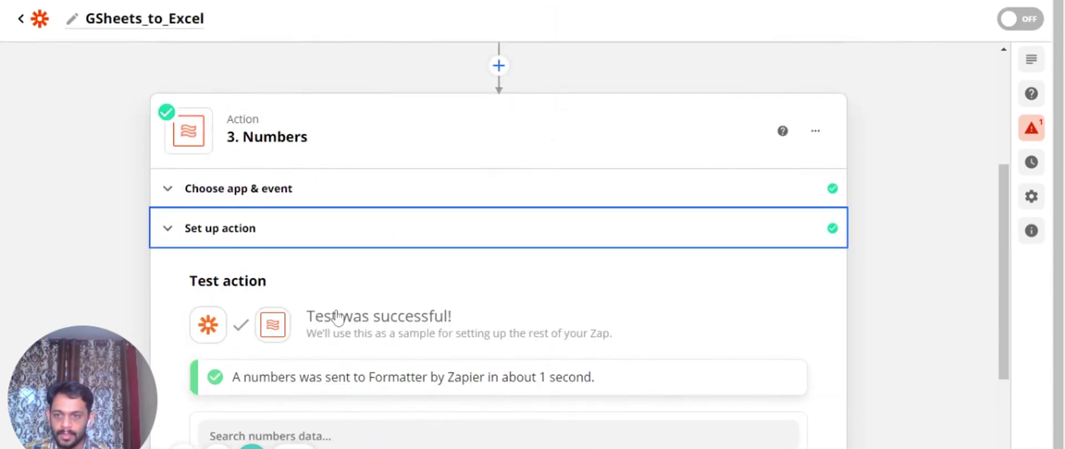
pyautogui.scroll(-4, 337, 311)
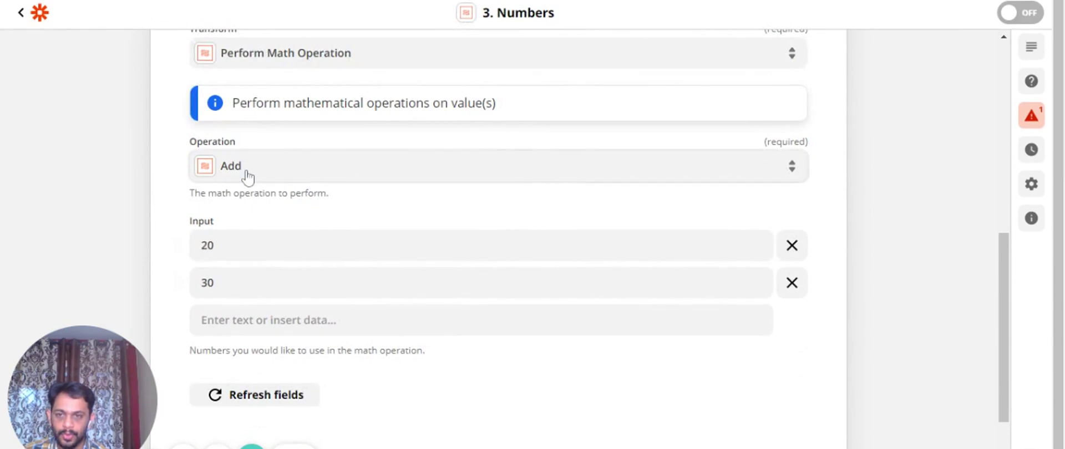
pyautogui.click(248, 177)
pyautogui.scroll(-2, 249, 327)
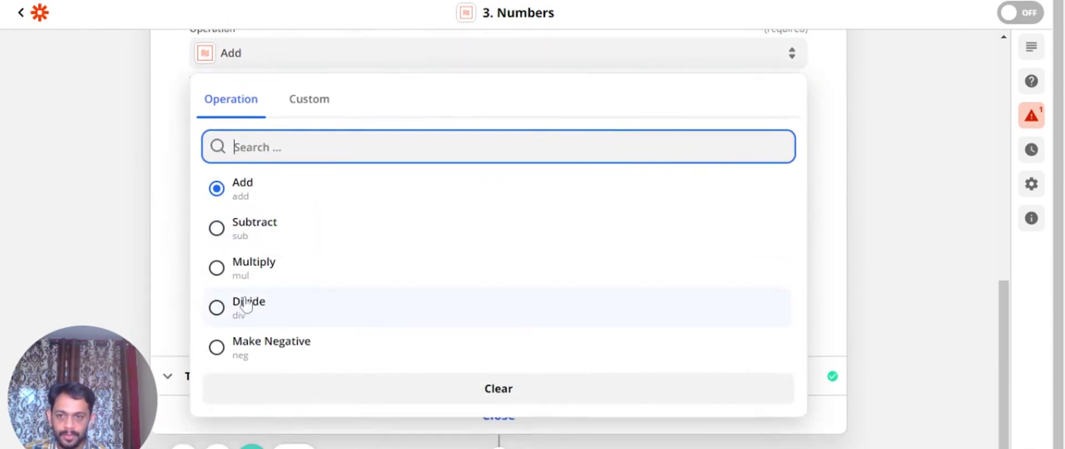
pyautogui.click(178, 199)
pyautogui.scroll(3, 240, 186)
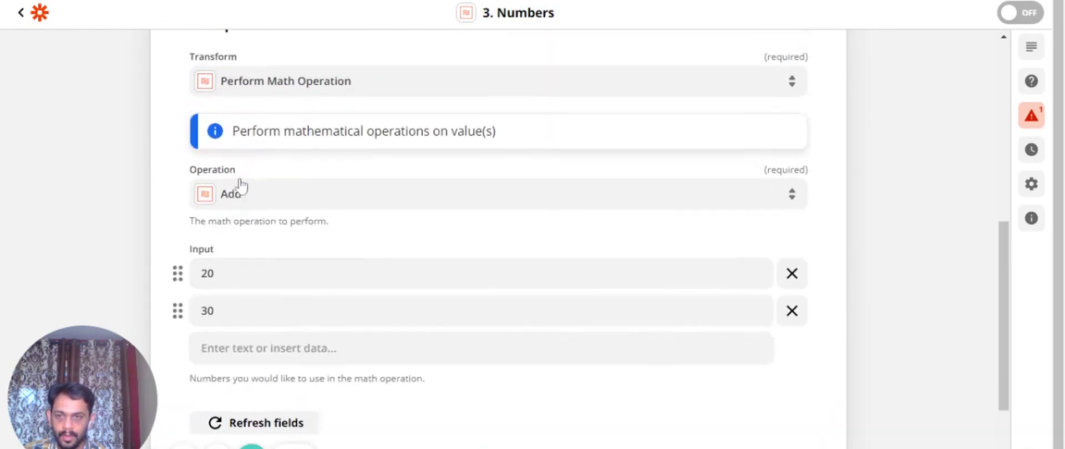
pyautogui.click(227, 220)
pyautogui.scroll(-3, 366, 254)
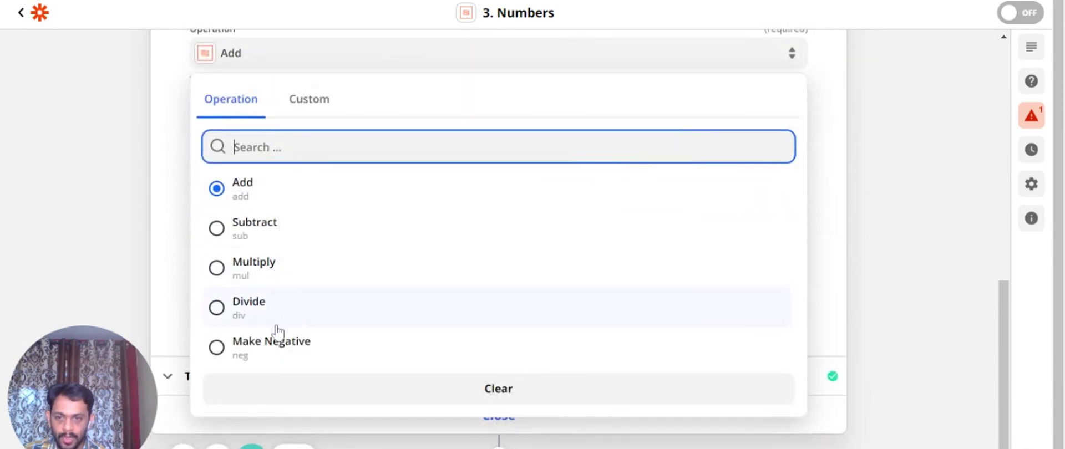
pyautogui.click(270, 350)
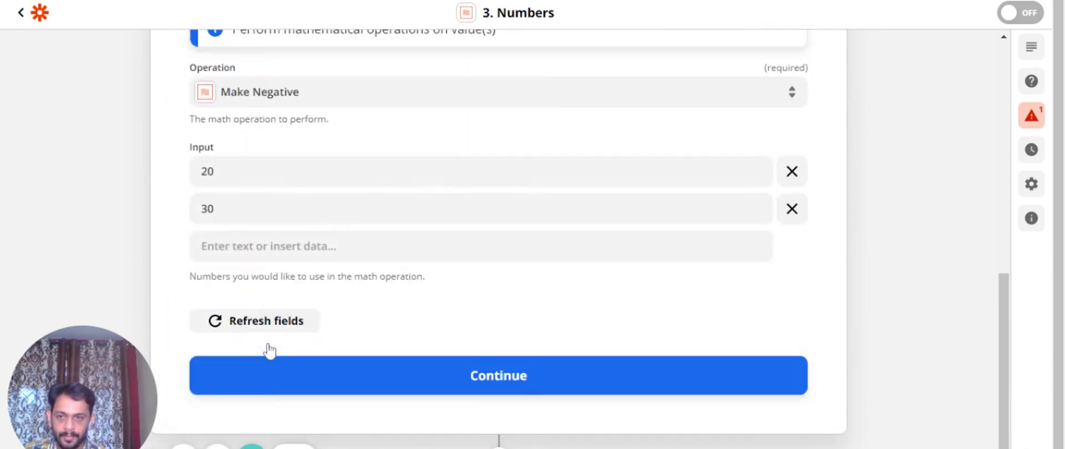
# Replace the 20 and 30 inputs with a single input of 10
pyautogui.click(793, 221)
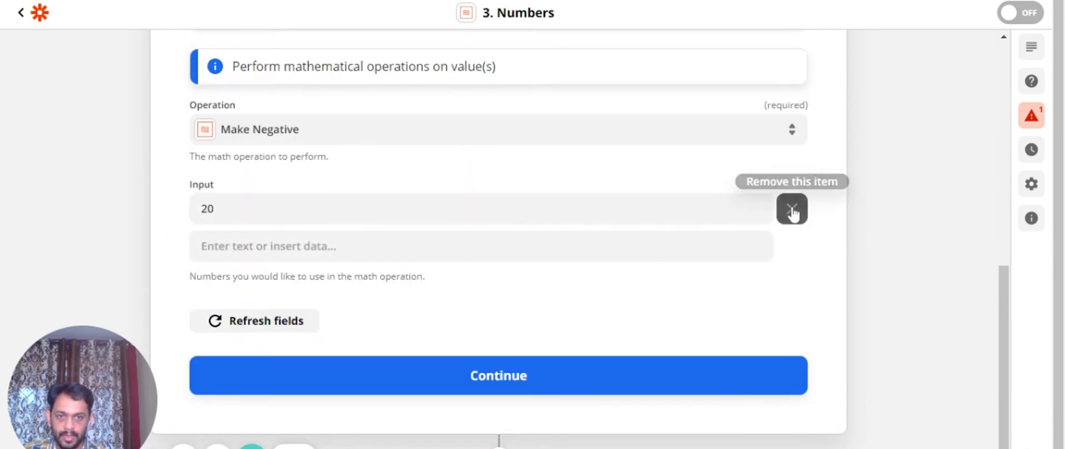
pyautogui.click(794, 212)
pyautogui.click(333, 246)
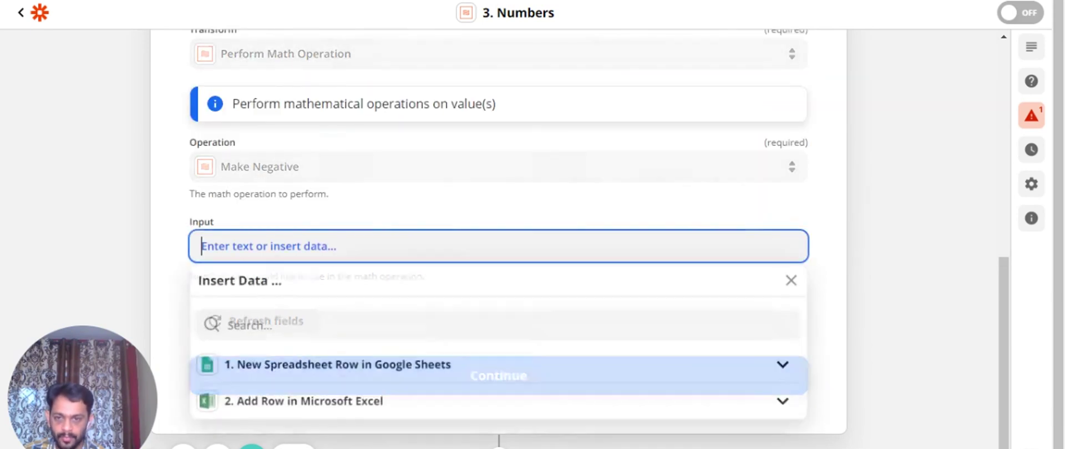
pyautogui.write('10')
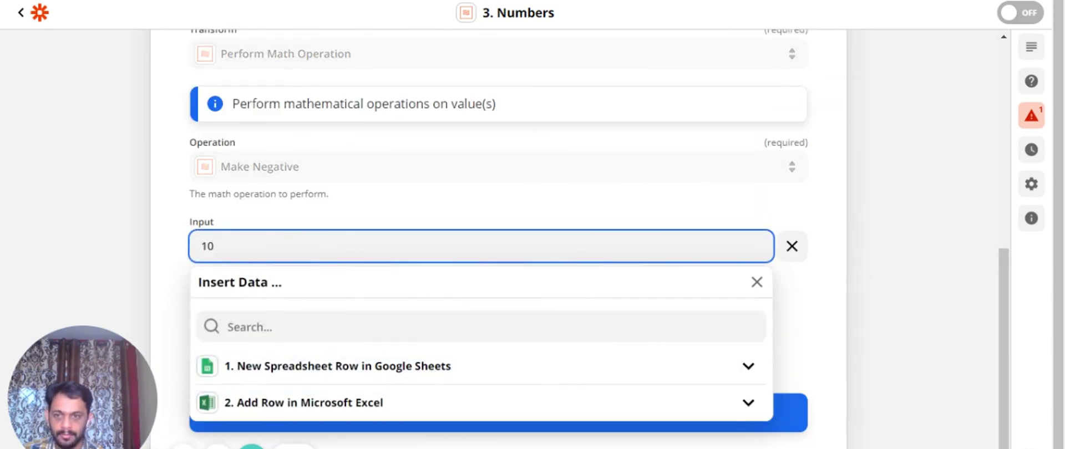
pyautogui.click(158, 260)
pyautogui.scroll(-1, 306, 361)
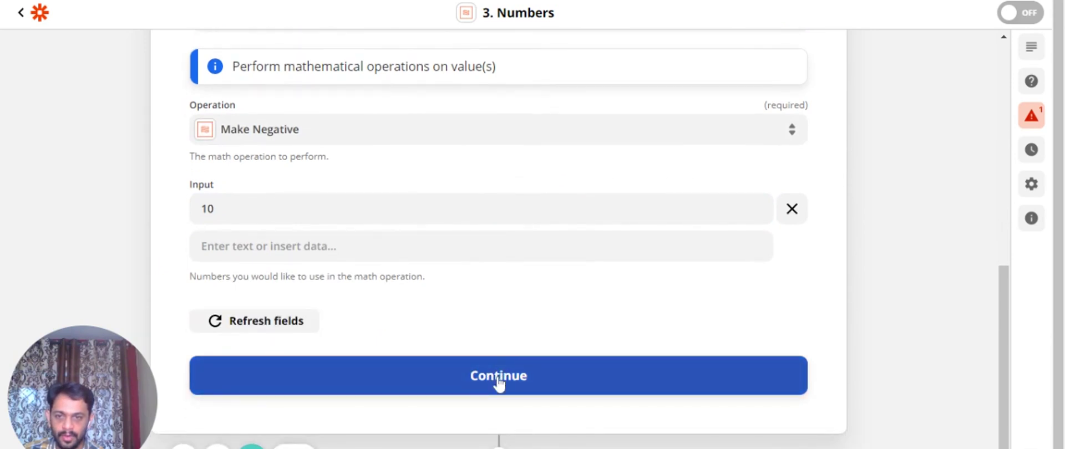
# Retest the Make Negative step, confirming output -10, then reopen its setup
pyautogui.click(499, 378)
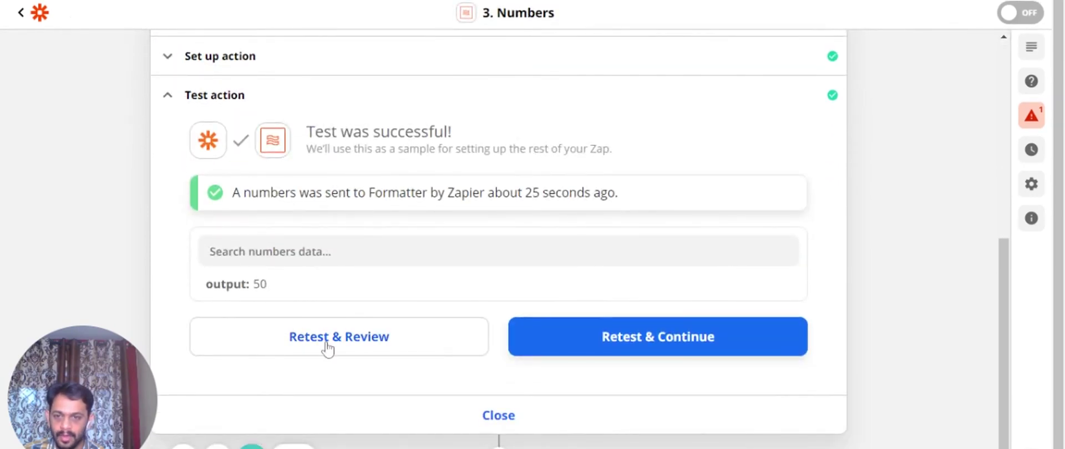
pyautogui.click(328, 349)
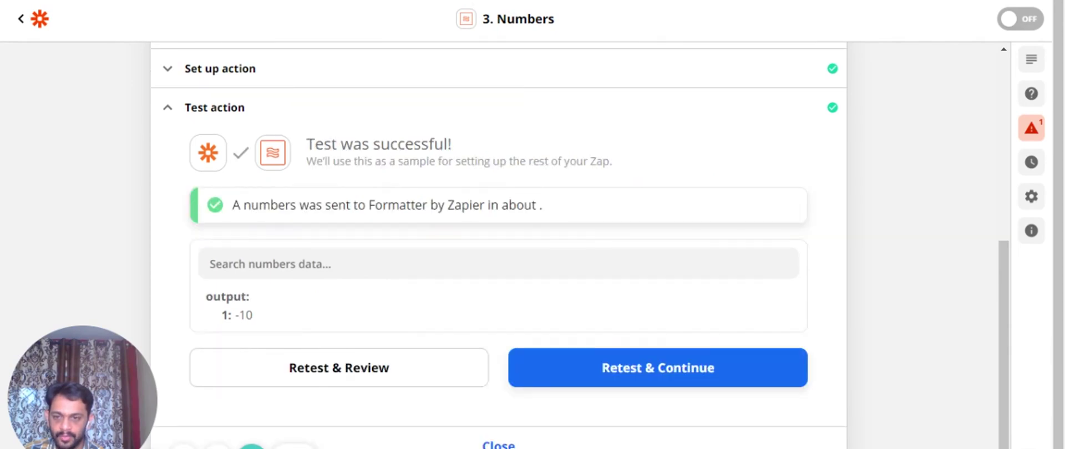
pyautogui.moveTo(240, 316); pyautogui.dragTo(262, 322)
pyautogui.click(247, 317)
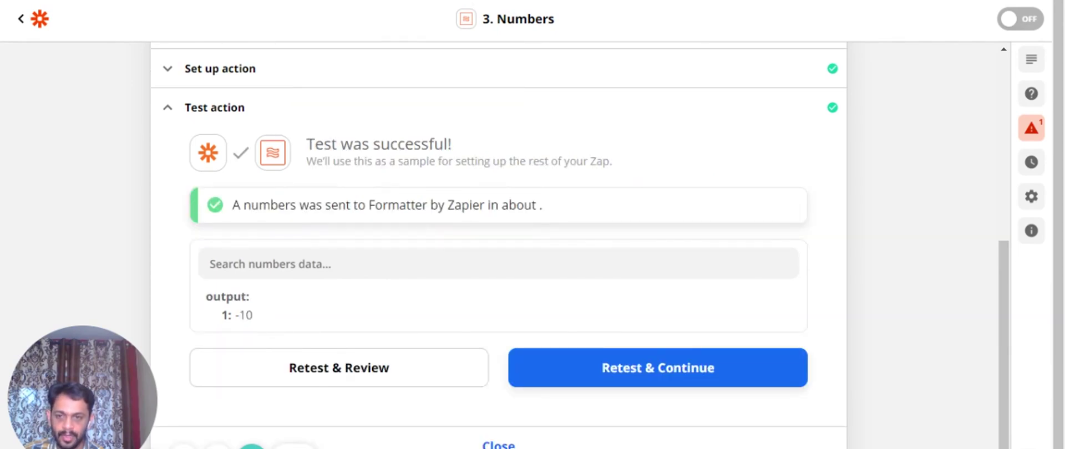
pyautogui.doubleClick(237, 316)
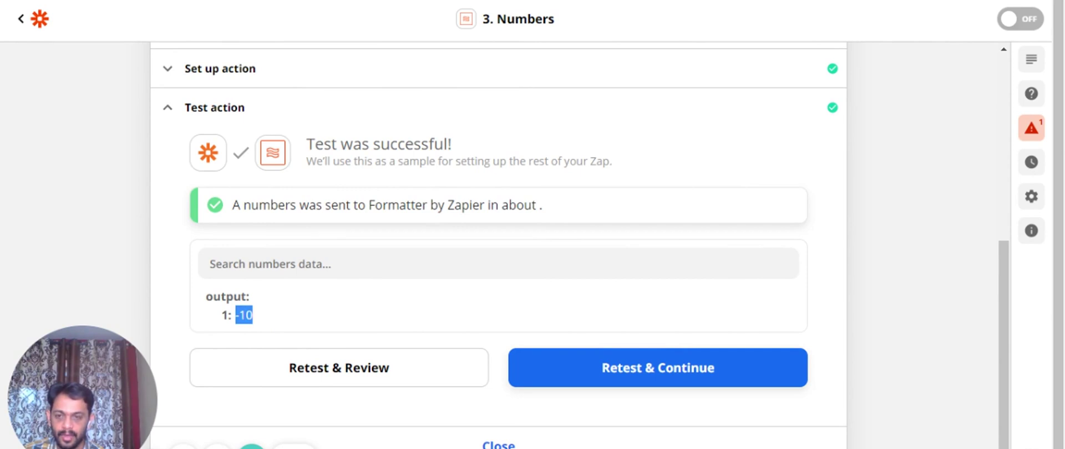
pyautogui.click(256, 324)
pyautogui.scroll(2, 256, 324)
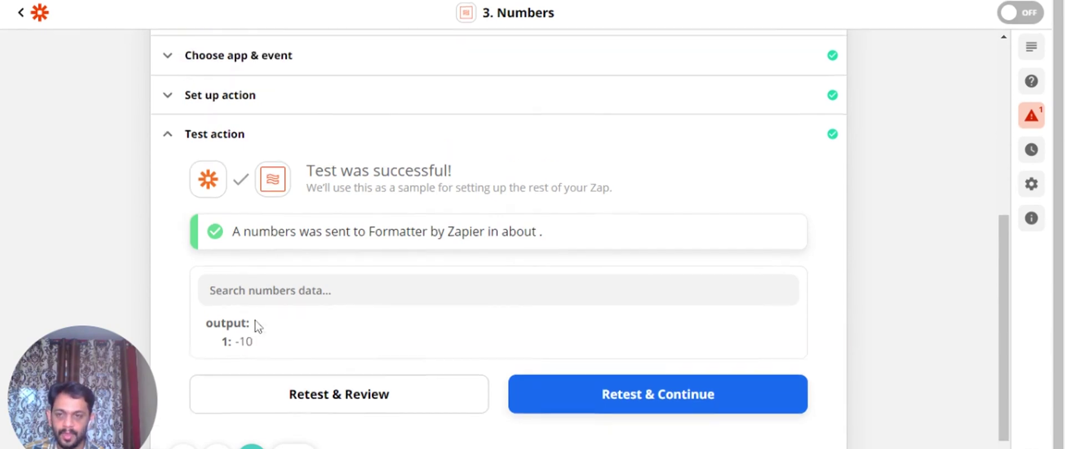
pyautogui.click(240, 155)
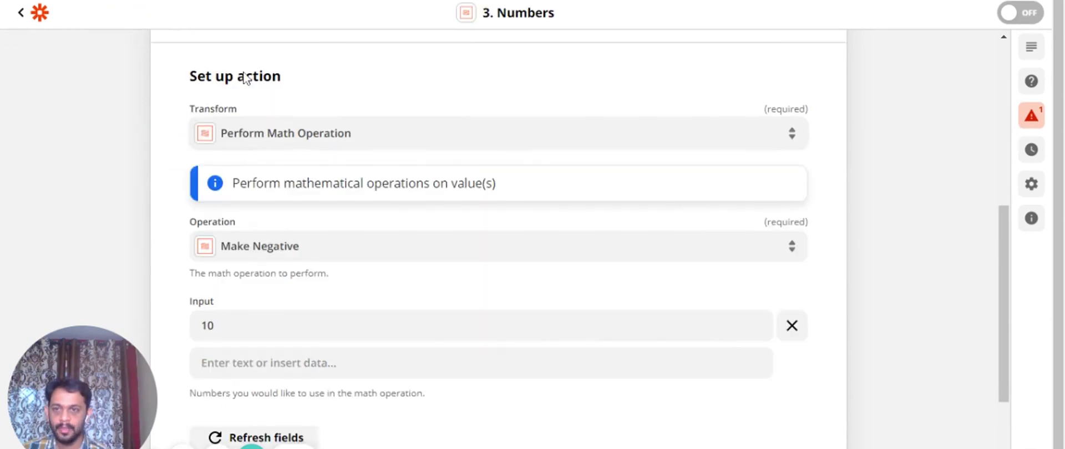
# Switch the transform to Spreadsheet-Style Formula and remove the leftover operation field
pyautogui.click(250, 135)
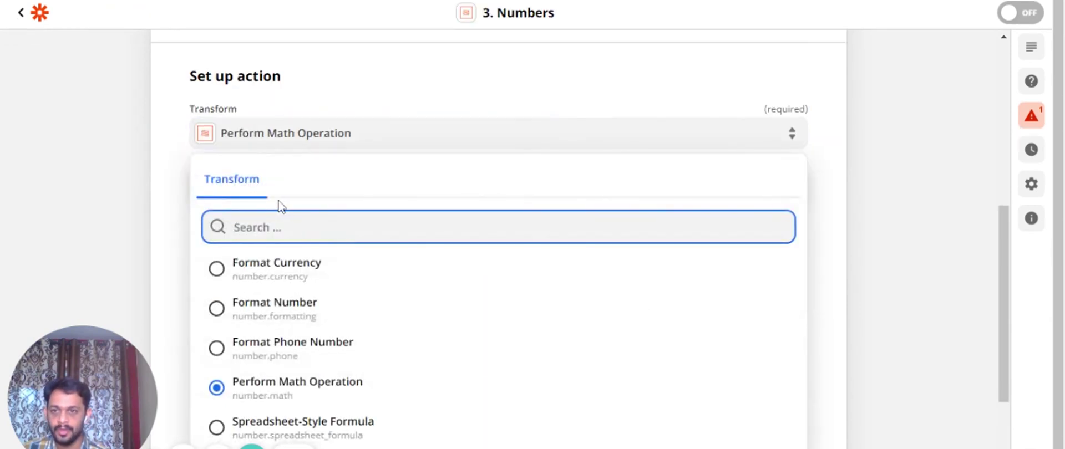
pyautogui.scroll(-2, 280, 206)
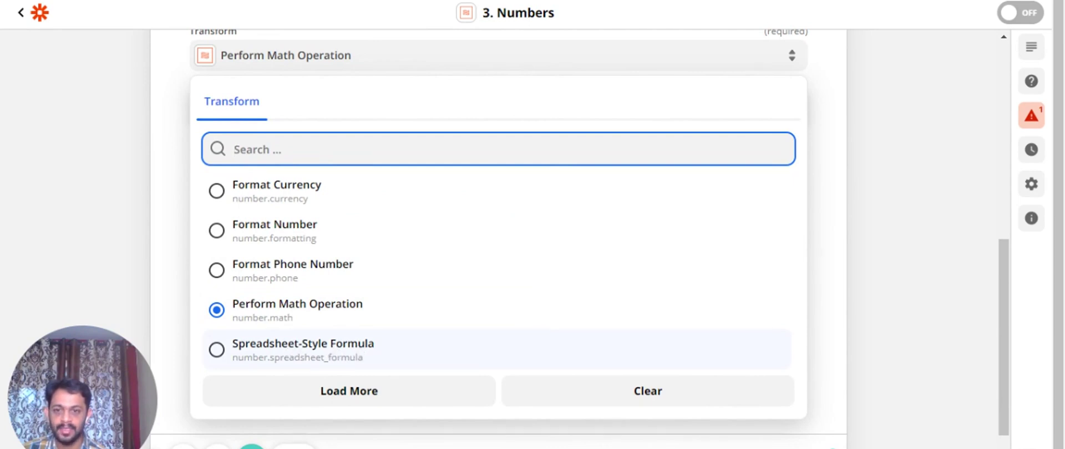
pyautogui.click(330, 355)
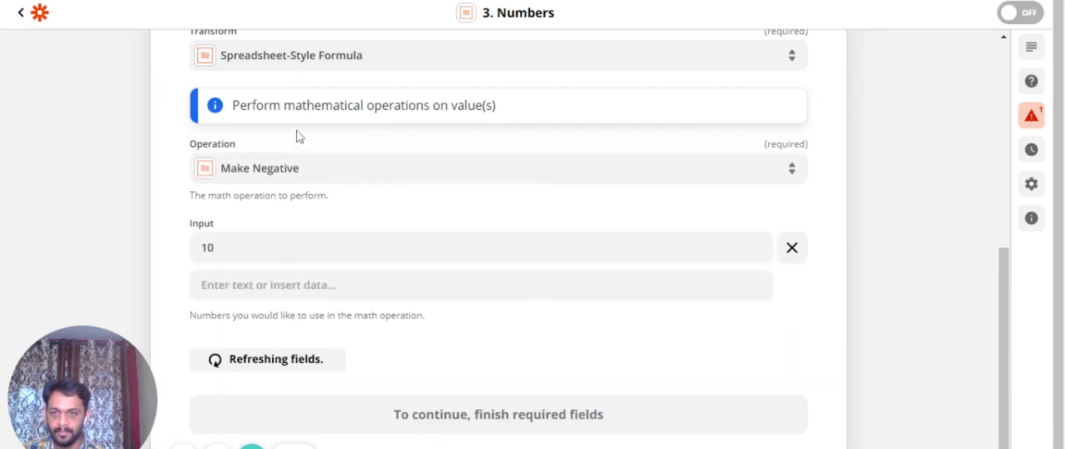
pyautogui.scroll(-3, 350, 242)
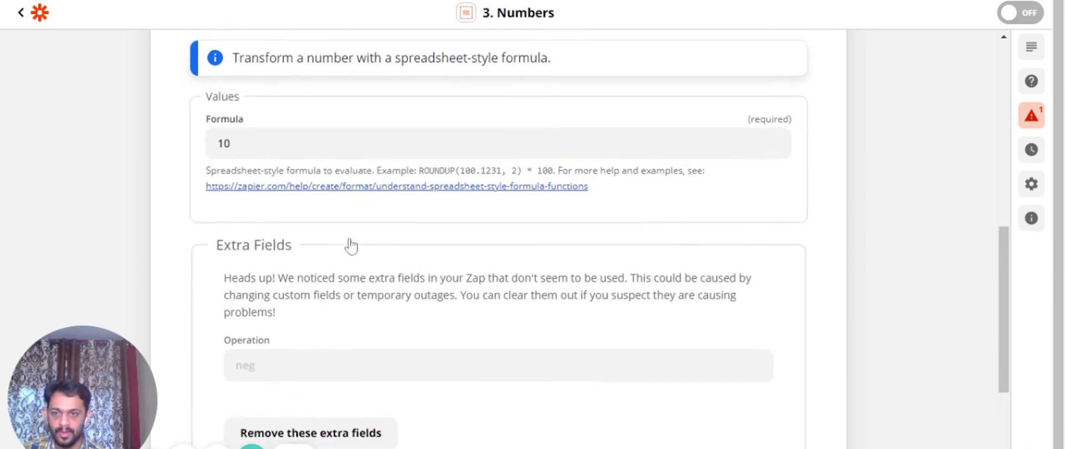
pyautogui.scroll(-2, 350, 246)
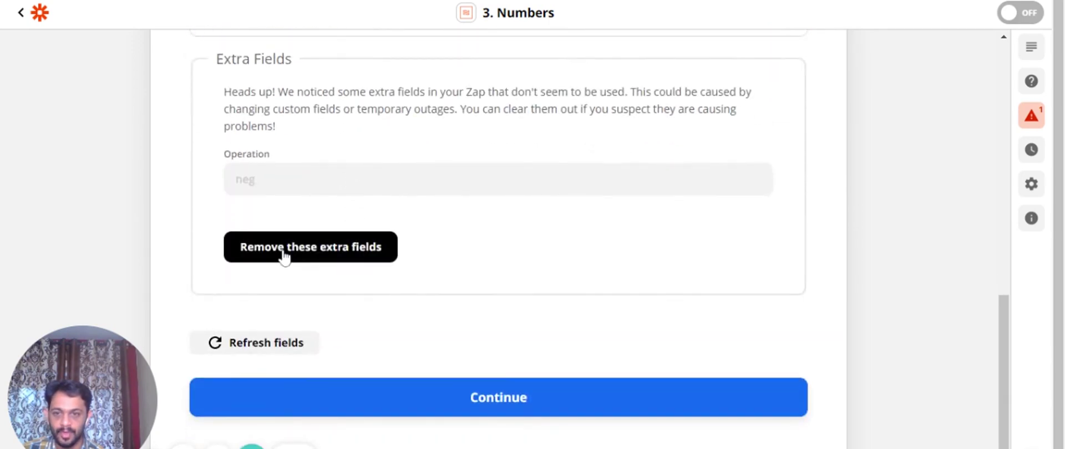
pyautogui.click(285, 255)
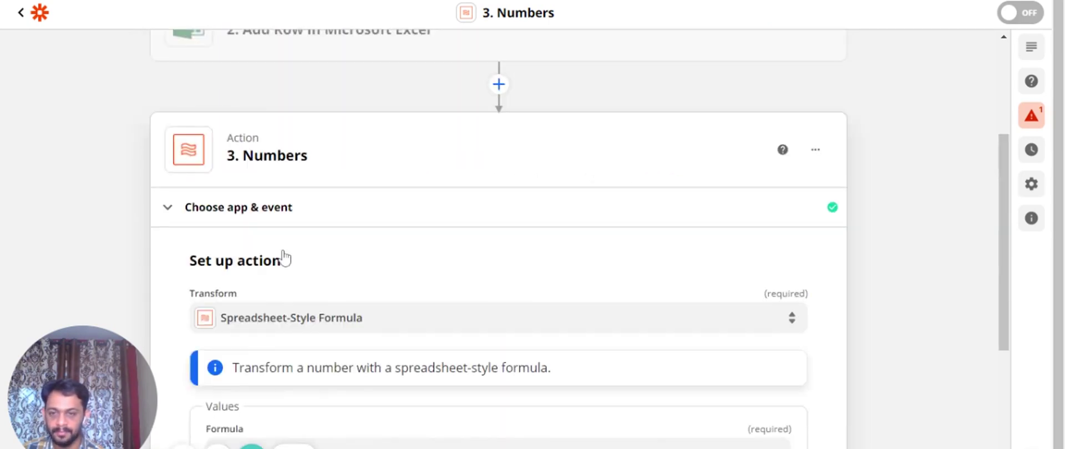
# Replace the formula with sum(10,20)
pyautogui.scroll(-4, 283, 255)
pyautogui.click(230, 220)
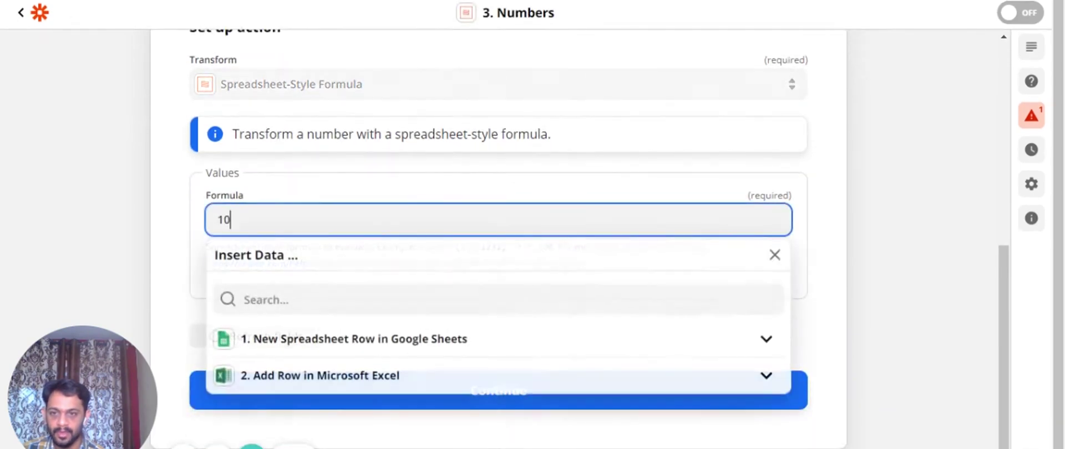
pyautogui.press('BackSpace')
pyautogui.press('BackSpace')
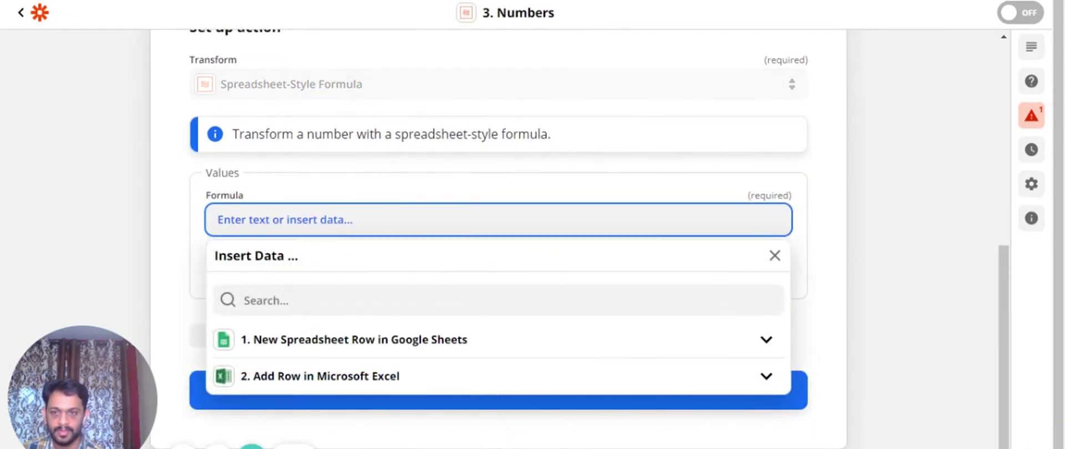
pyautogui.scroll(2, 273, 201)
pyautogui.write('sum')
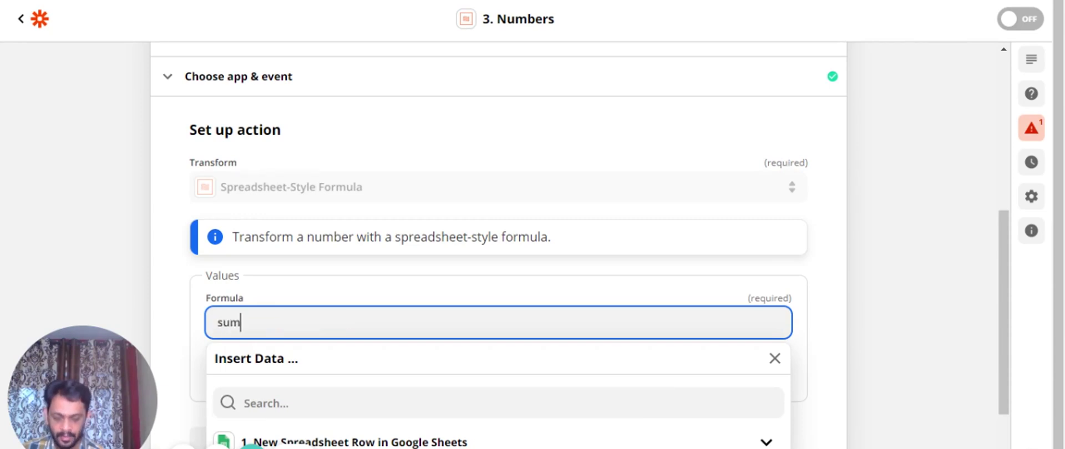
pyautogui.write('(10,')
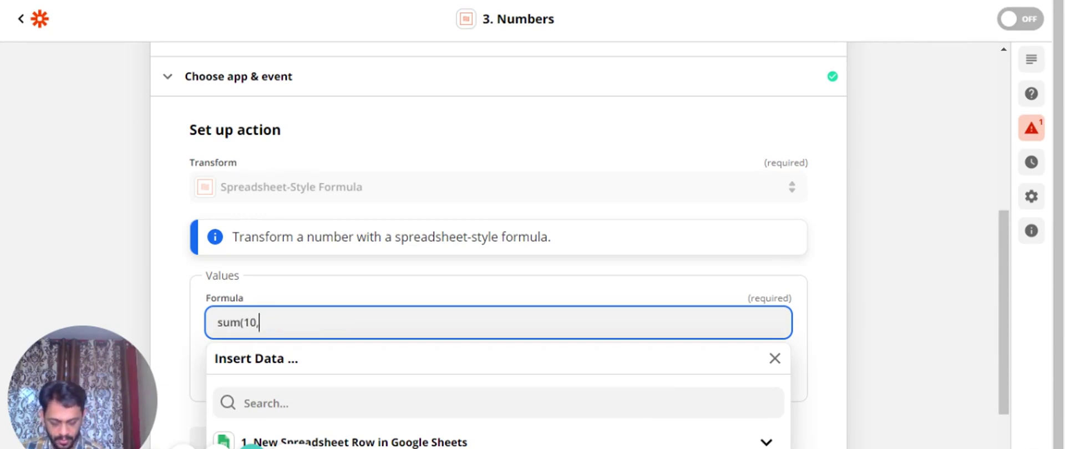
pyautogui.write('20')
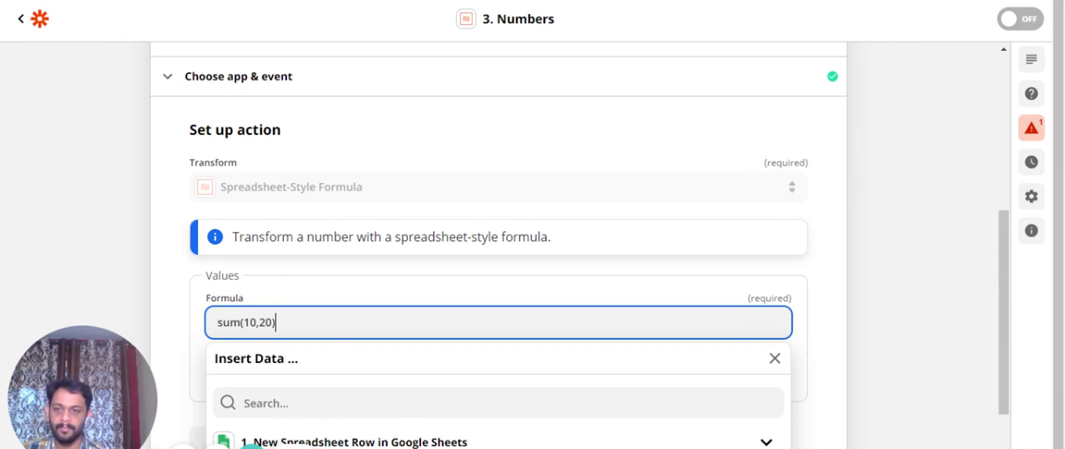
pyautogui.click(185, 305)
# Retest the formula step, getting output 30, and reopen its setup
pyautogui.scroll(-3, 185, 304)
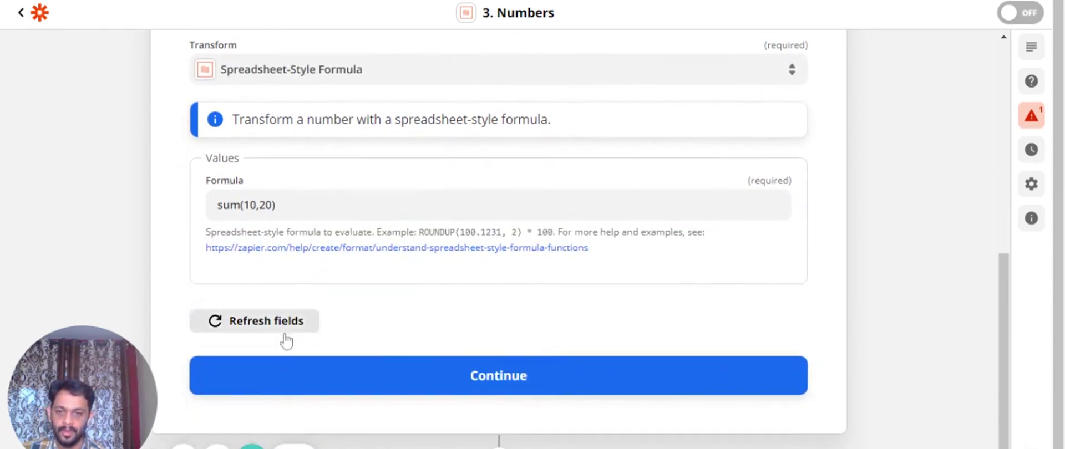
pyautogui.click(468, 380)
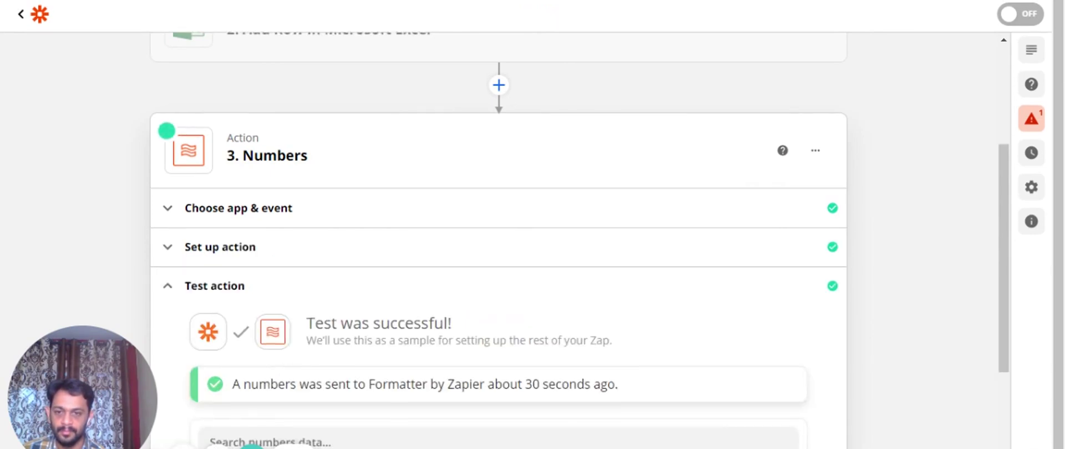
pyautogui.click(298, 356)
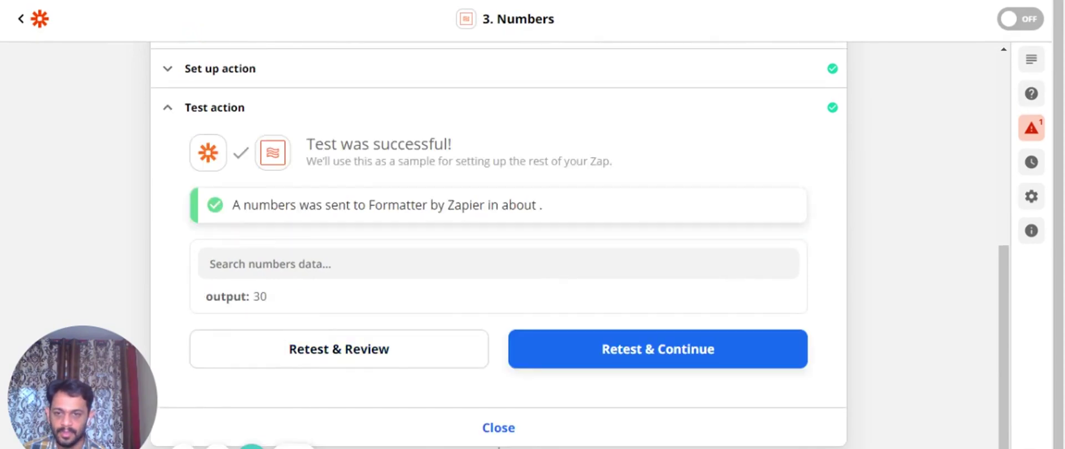
pyautogui.scroll(2, 279, 306)
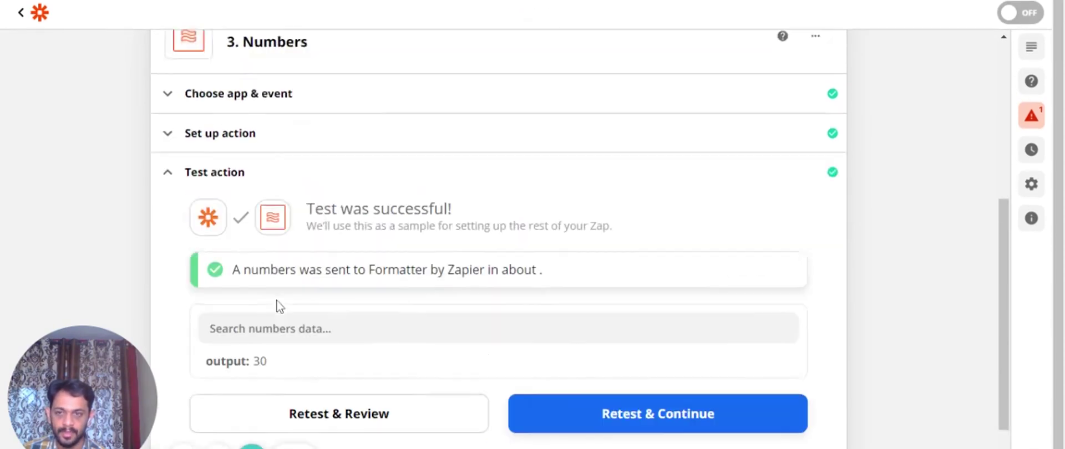
pyautogui.click(255, 93)
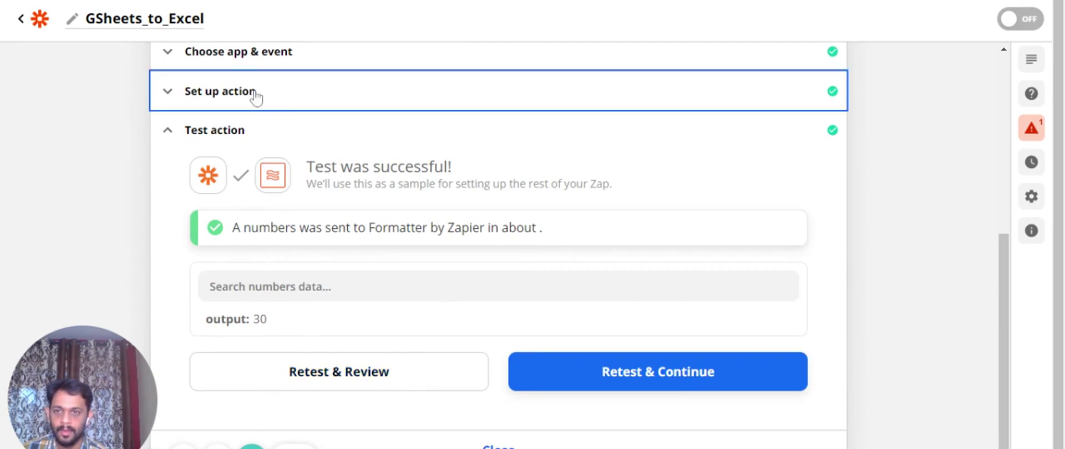
# Replace the sum(10,20) formula with floor(123.456)
pyautogui.click(334, 289)
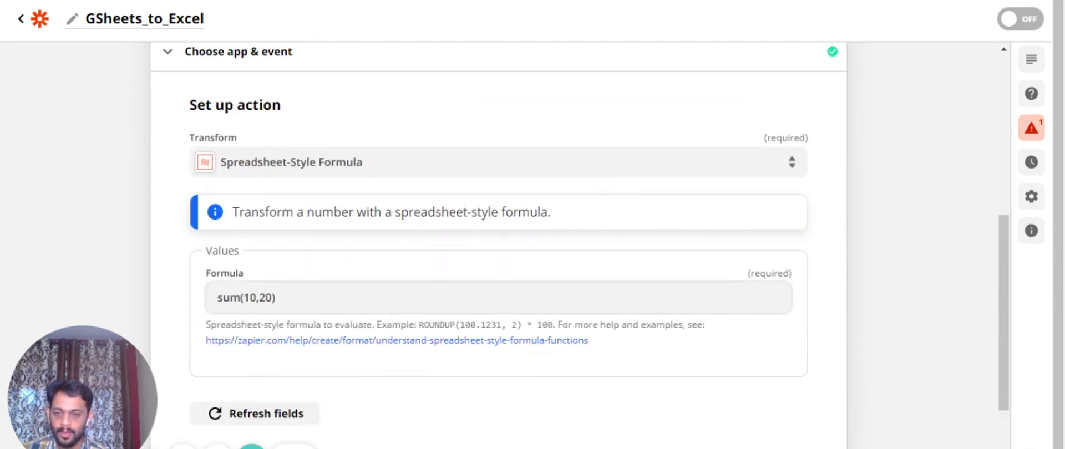
pyautogui.click(333, 297)
pyautogui.moveTo(334, 298); pyautogui.dragTo(211, 303)
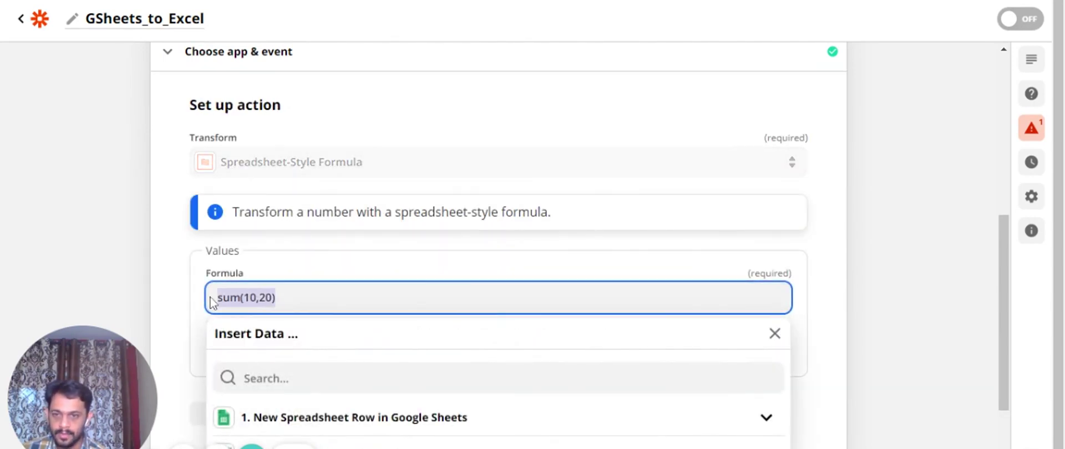
pyautogui.write('floor')
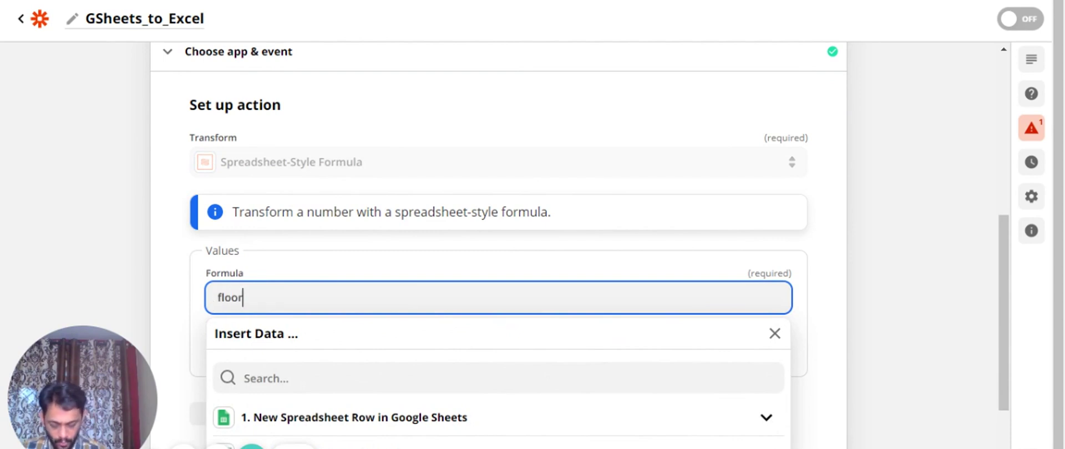
pyautogui.write('(123.456')
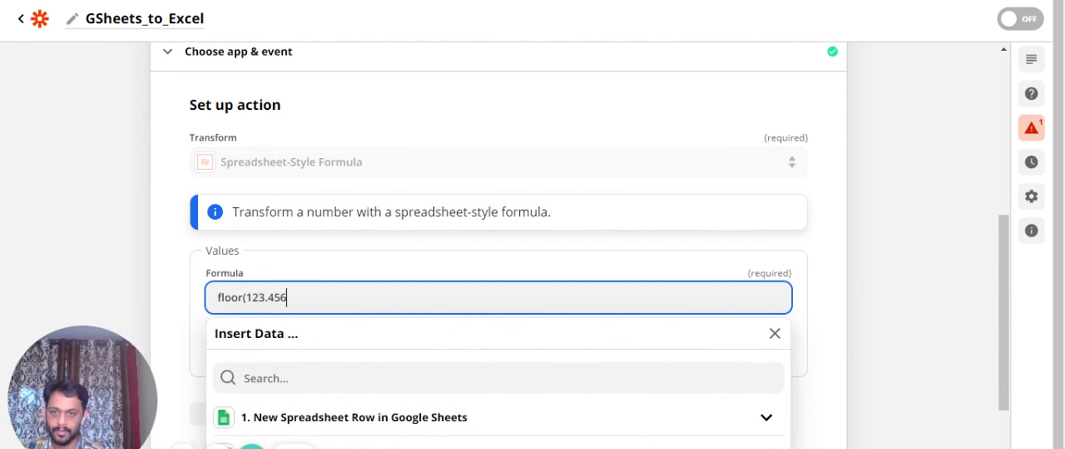
pyautogui.click(178, 286)
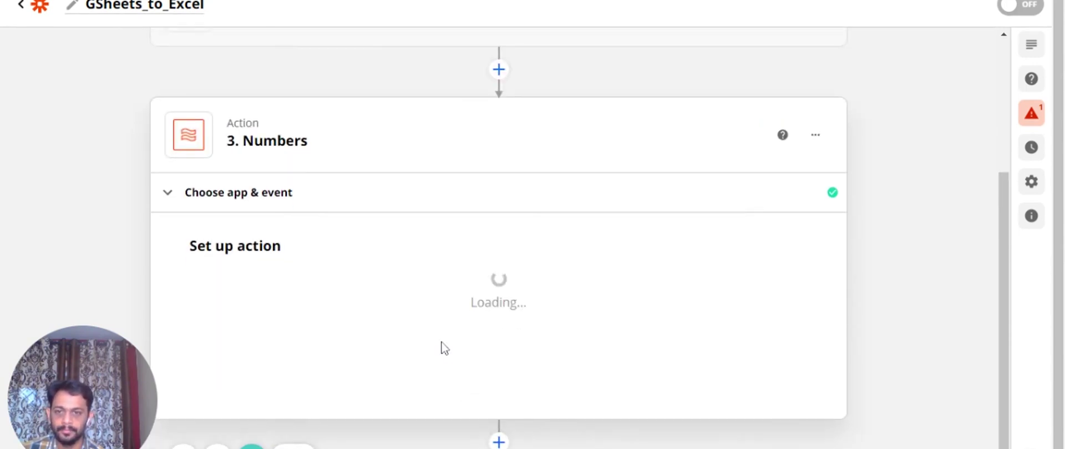
# Retest the floor formula and check the output 123
pyautogui.scroll(-3, 443, 344)
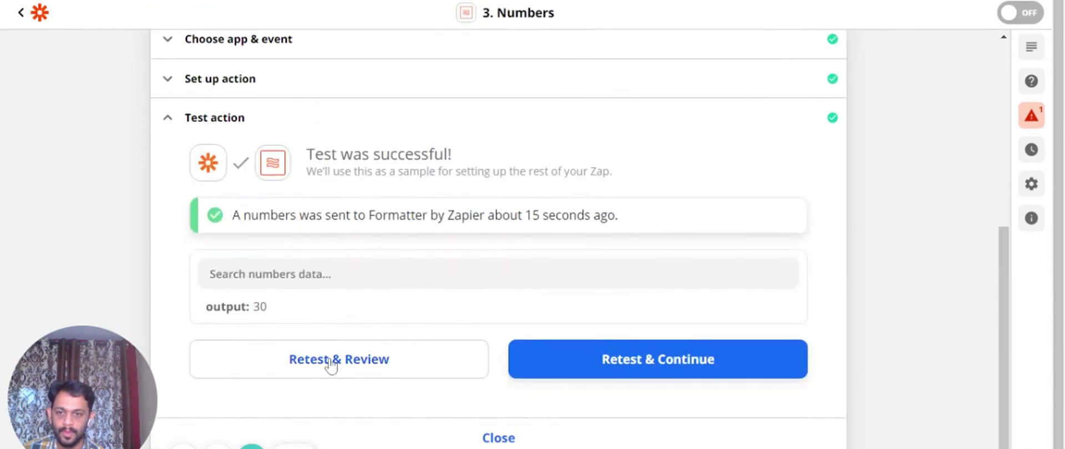
pyautogui.click(332, 362)
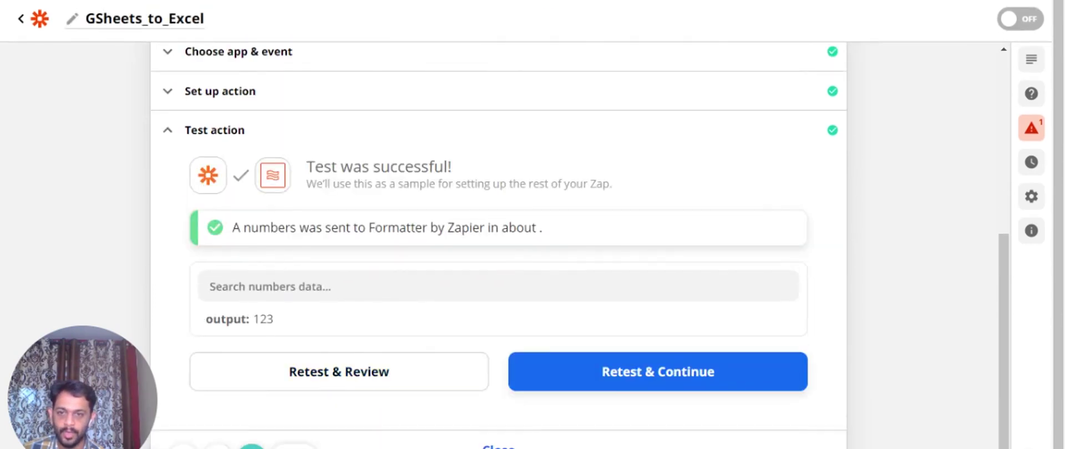
pyautogui.doubleClick(266, 320)
pyautogui.scroll(3, 252, 214)
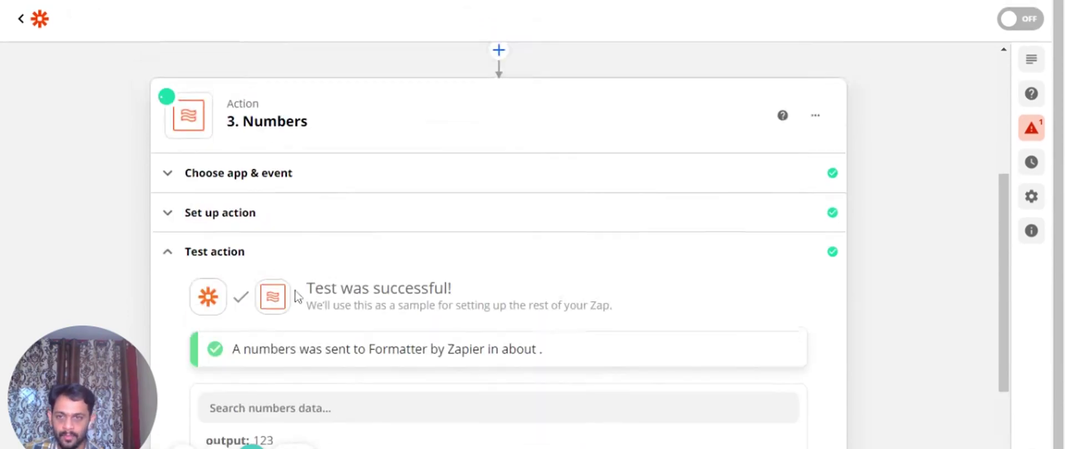
# Change floor to ceiling so the formula reads ceiling(123.456)
pyautogui.click(252, 214)
pyautogui.scroll(-3, 258, 305)
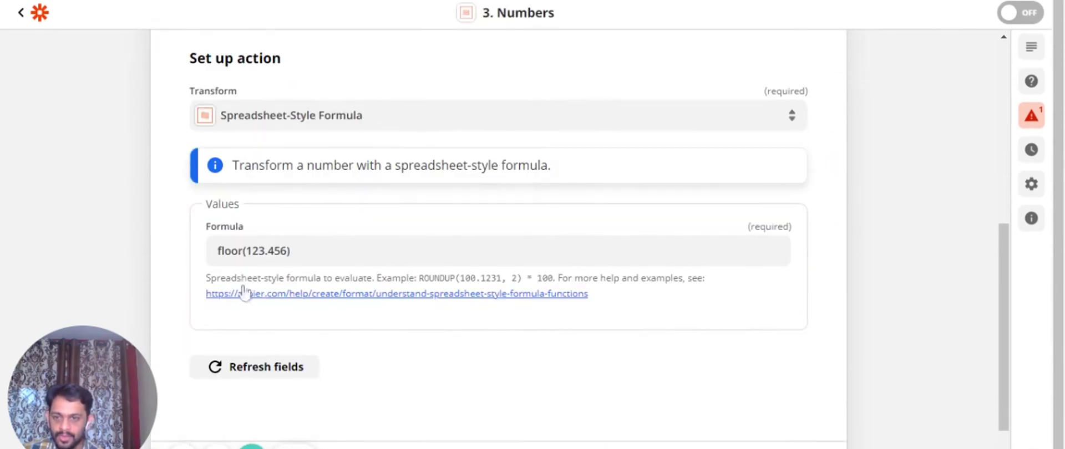
pyautogui.doubleClick(230, 251)
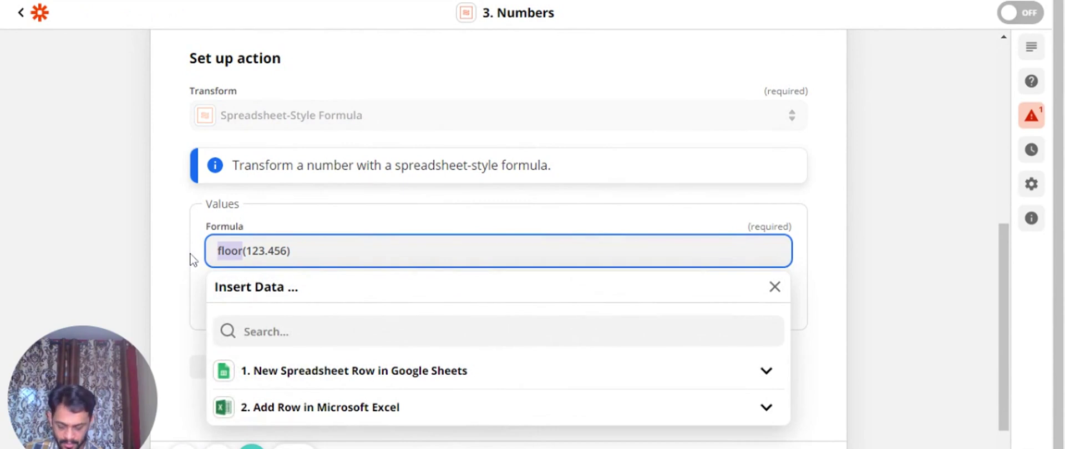
pyautogui.write('ceiling')
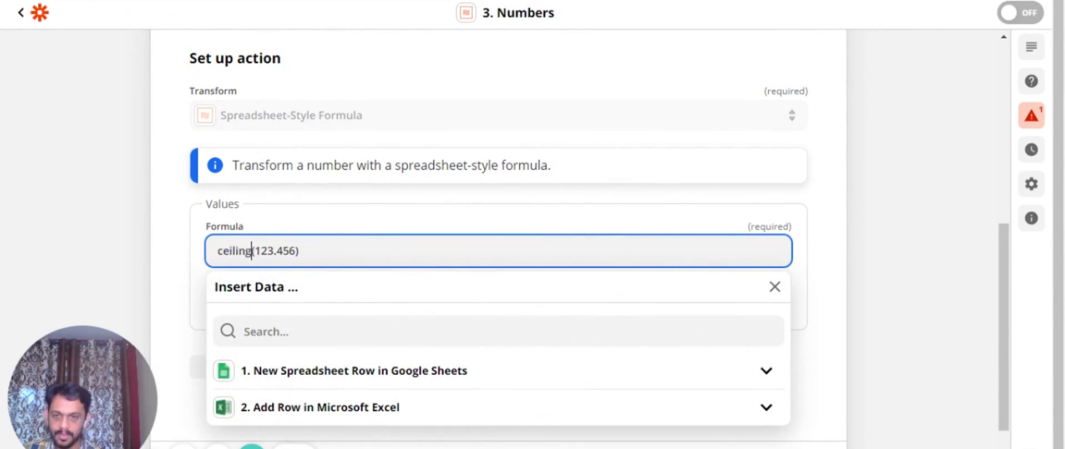
pyautogui.click(185, 261)
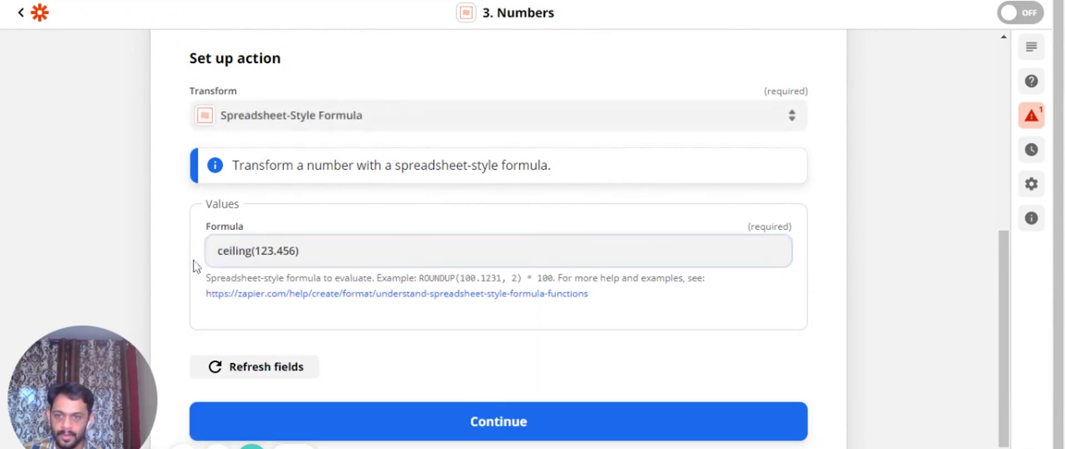
# Retest the ceiling formula, confirming output 124, then reopen the setup to review it
pyautogui.click(486, 432)
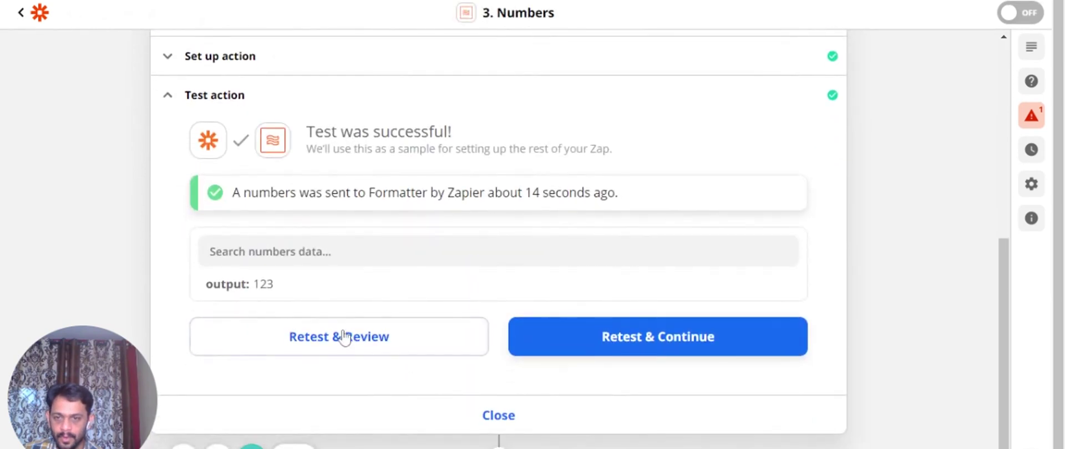
pyautogui.click(345, 336)
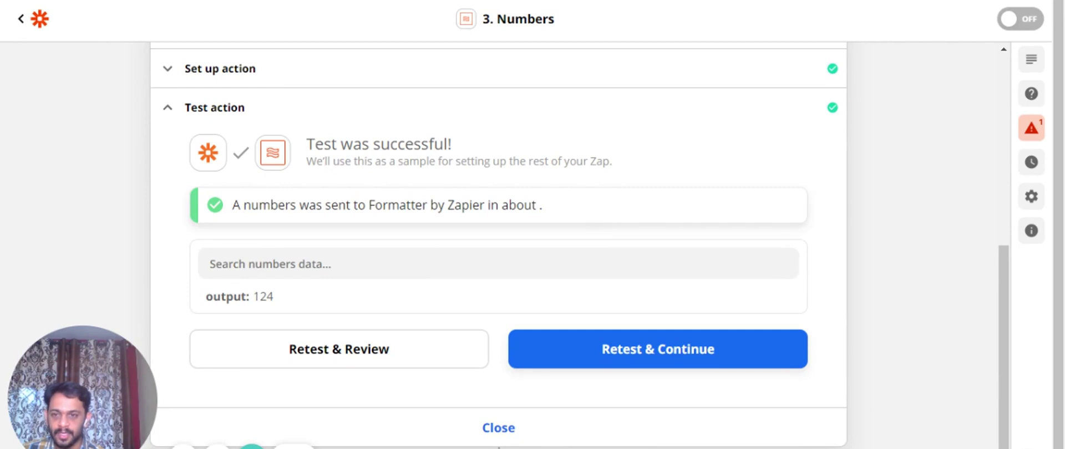
pyautogui.moveTo(259, 296); pyautogui.dragTo(281, 301)
pyautogui.click(286, 305)
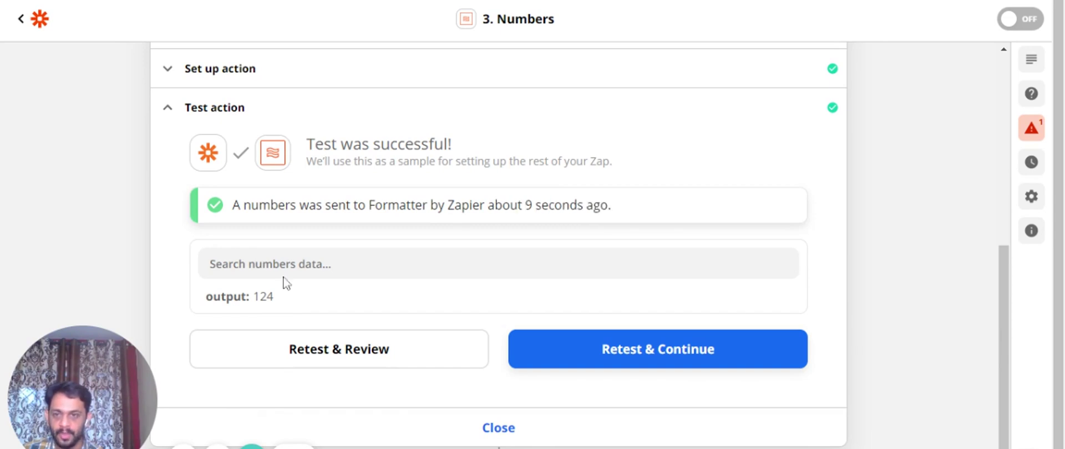
pyautogui.scroll(2, 284, 283)
pyautogui.click(273, 161)
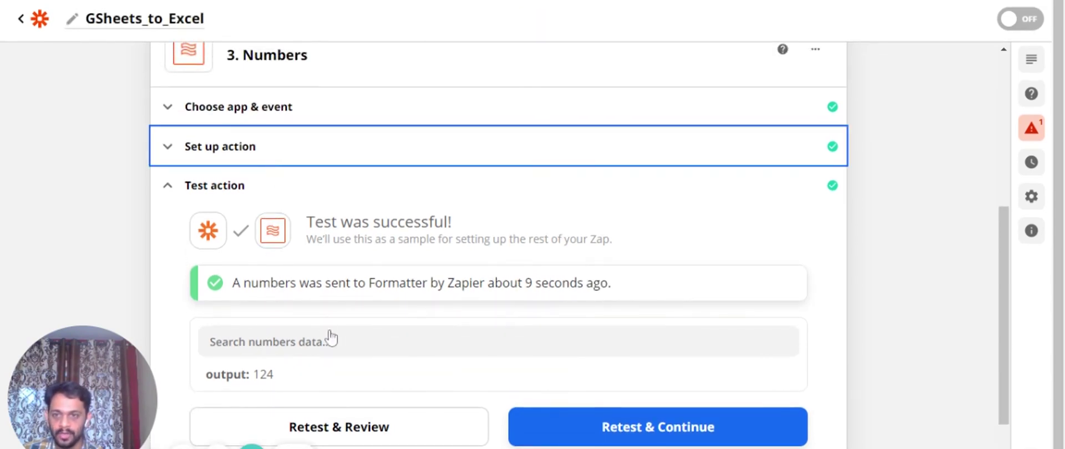
pyautogui.scroll(-3, 344, 355)
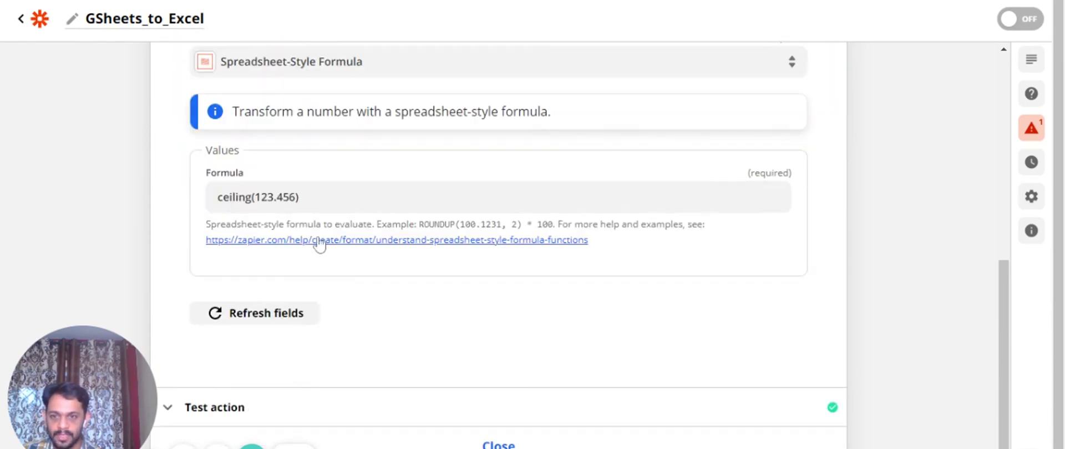